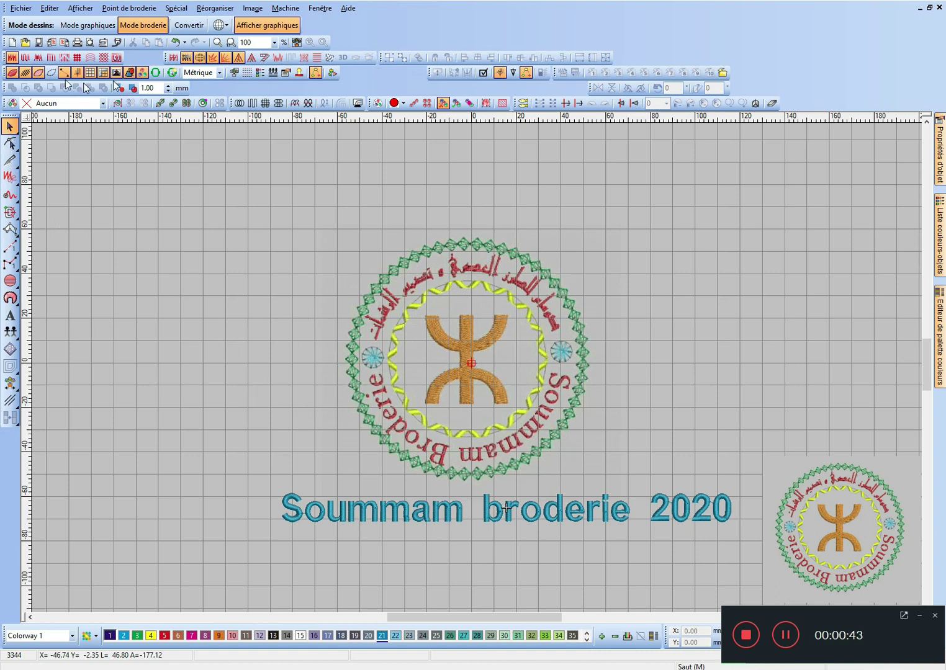
Step: Create a new blank embroidery design
click(22, 8)
click(30, 22)
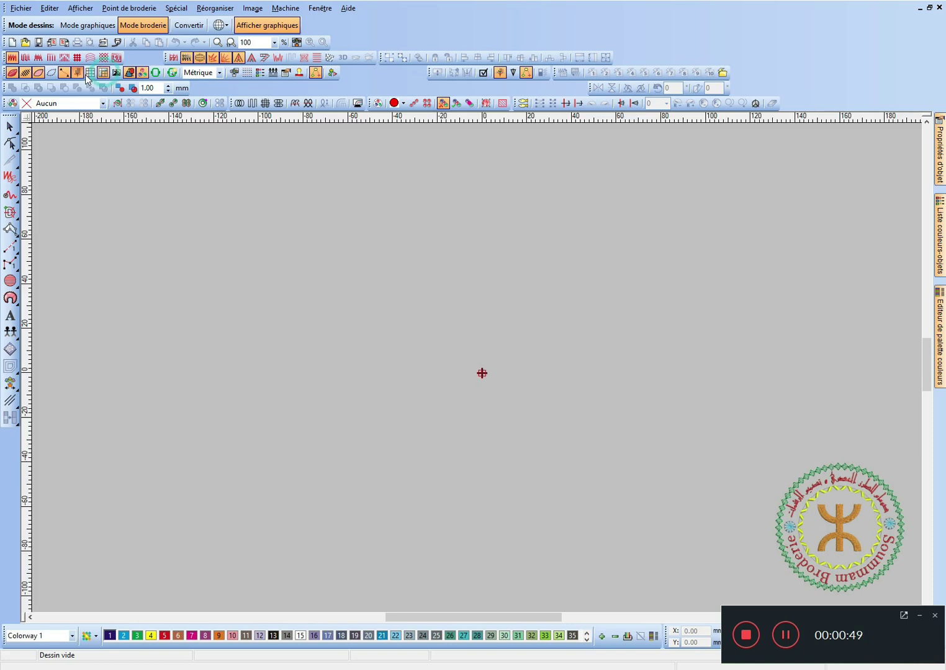
Step: Undock the Boîte à outils toolbar, move it around the canvas and dock it back beside the vertical ruler
click(10, 264)
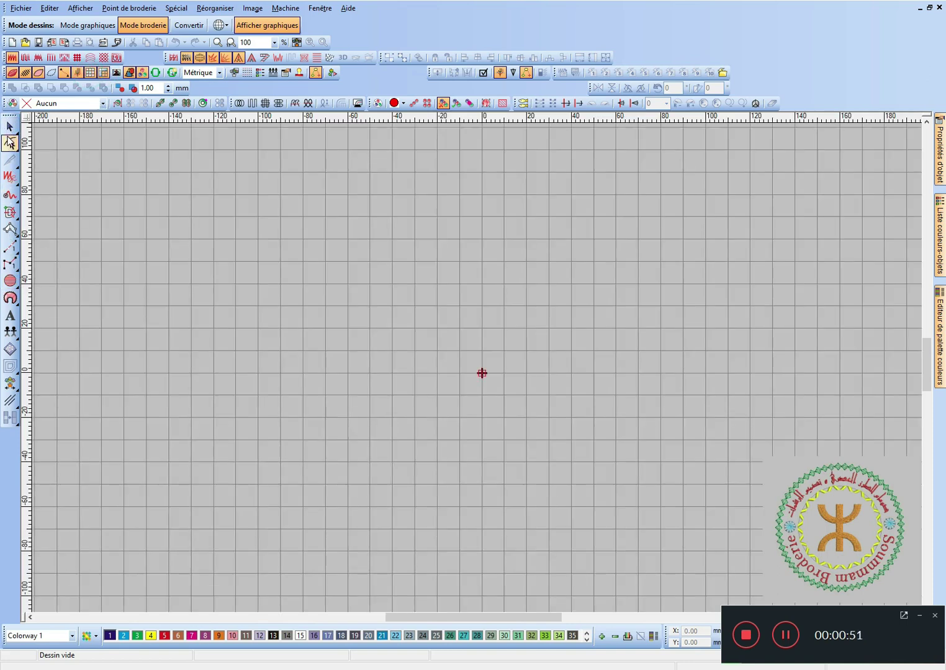
click(10, 212)
drag(10, 118, 252, 252)
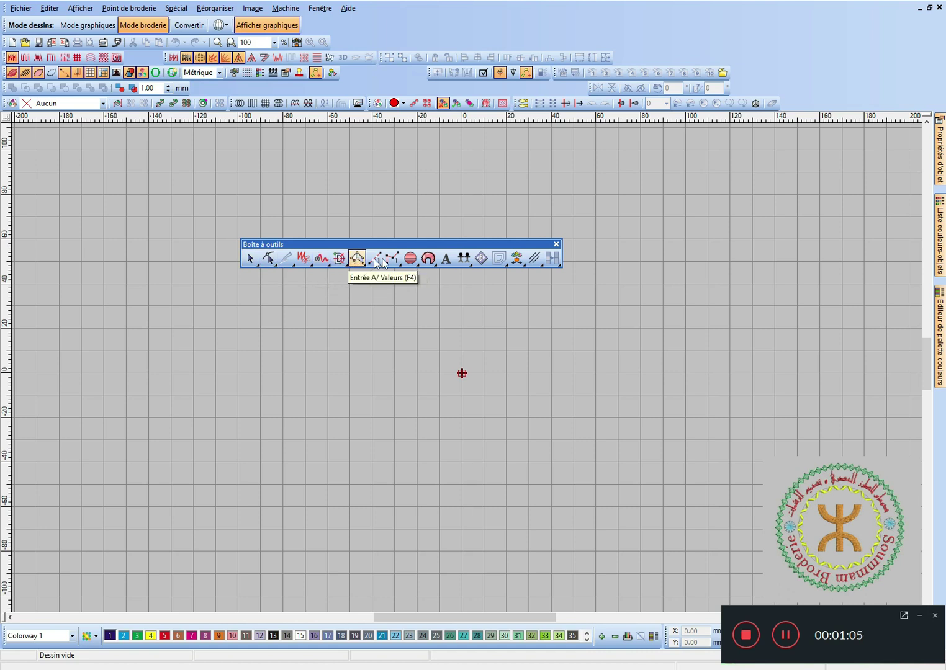
click(250, 259)
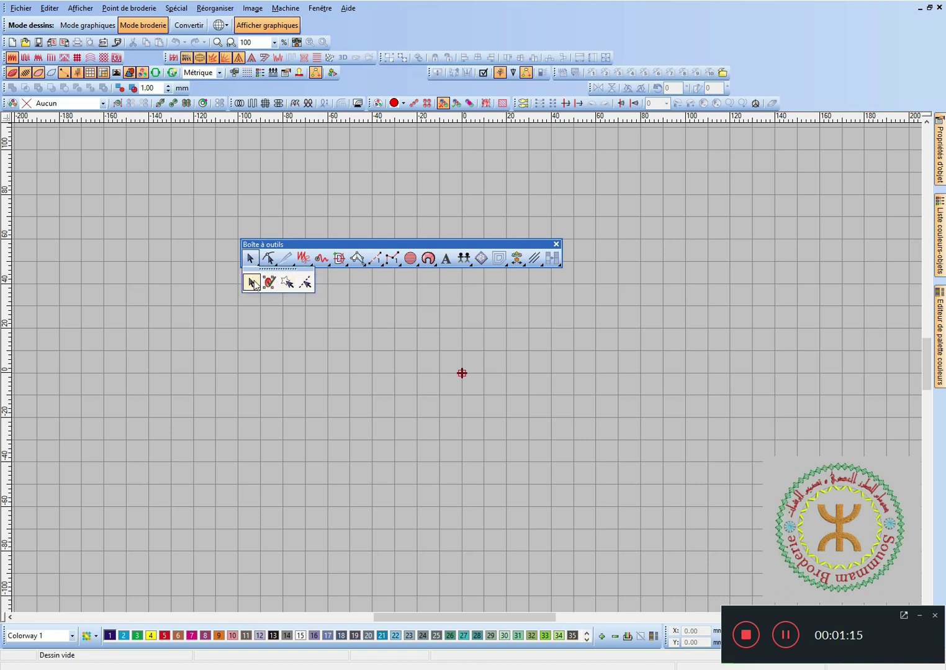
drag(307, 244, 238, 210)
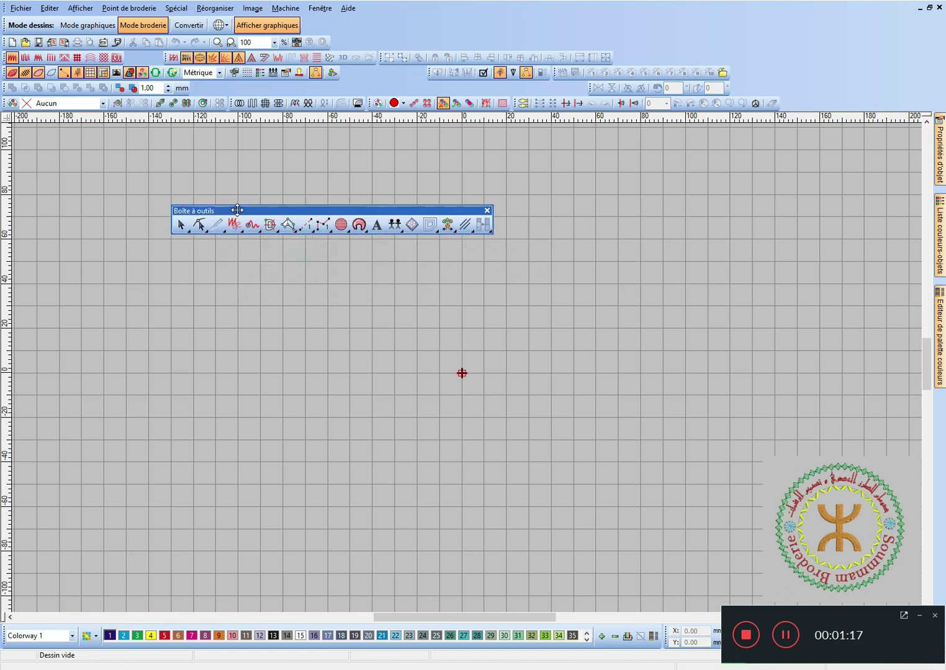
drag(321, 211, 6, 160)
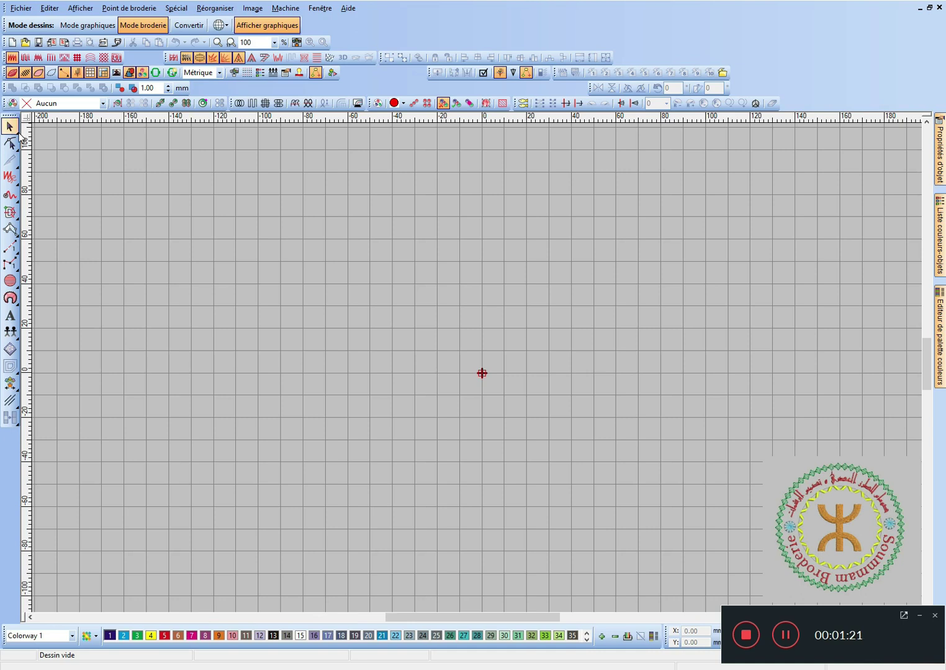
Step: Detach the selection and reshape tool groups from the toolbox and dock them together in a new column beside it
click(19, 133)
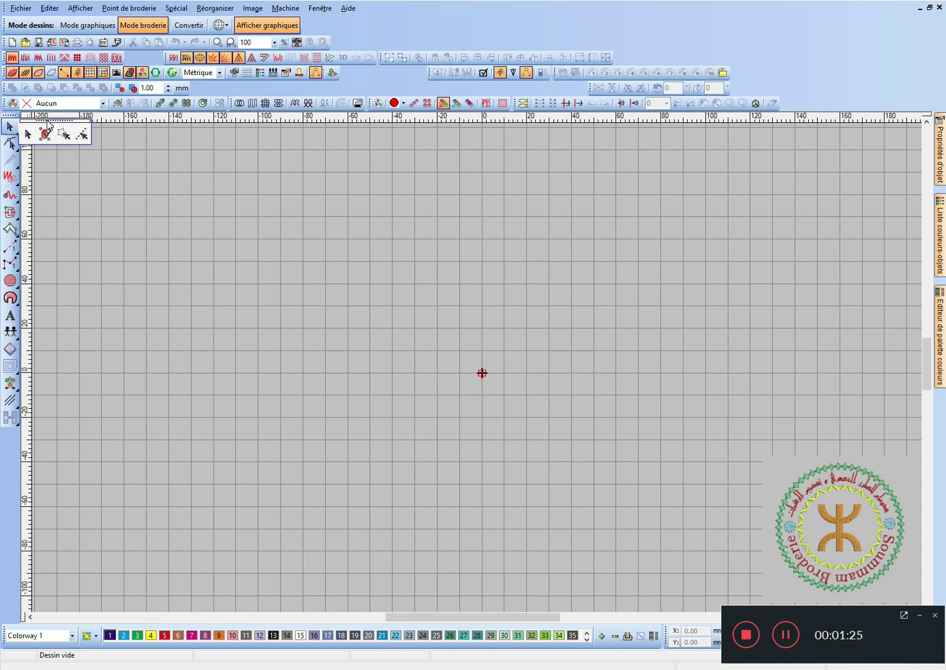
mouse_move(48, 124)
mouse_down()
mouse_move(96, 151)
mouse_move(38, 149)
mouse_move(29, 119)
mouse_move(8, 122)
mouse_move(97, 466)
mouse_move(312, 616)
mouse_move(324, 642)
mouse_move(345, 641)
mouse_move(275, 643)
mouse_move(67, 395)
mouse_move(19, 264)
mouse_move(19, 152)
mouse_move(33, 115)
mouse_up()
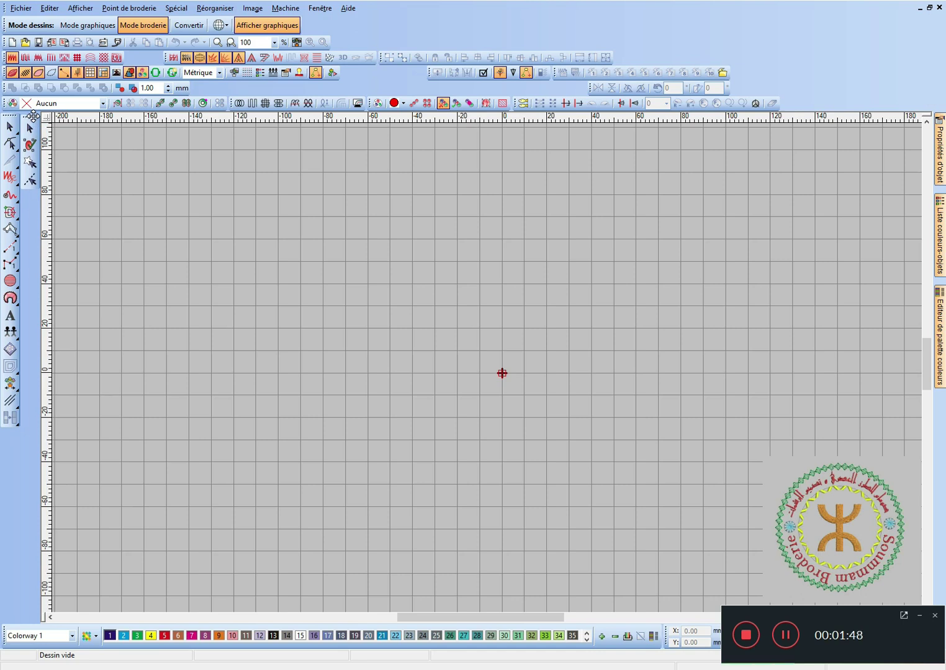
click(29, 127)
click(14, 146)
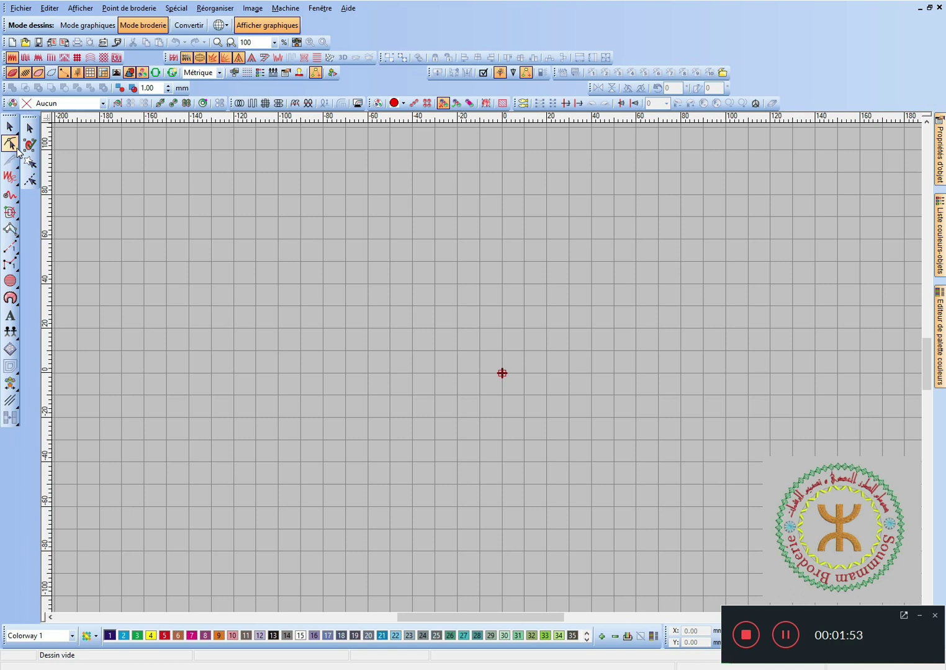
click(17, 149)
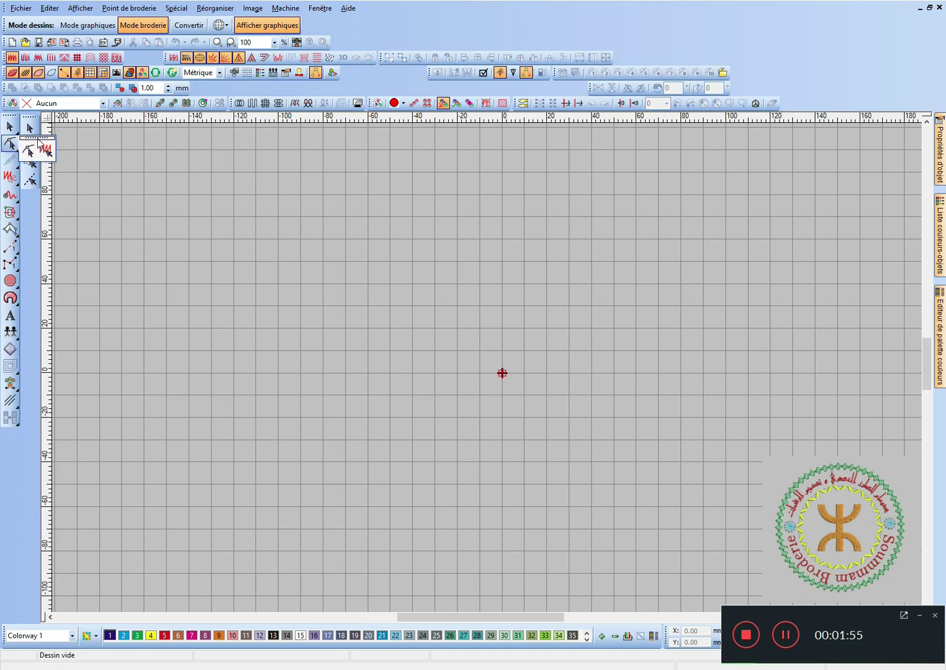
drag(37, 137, 36, 186)
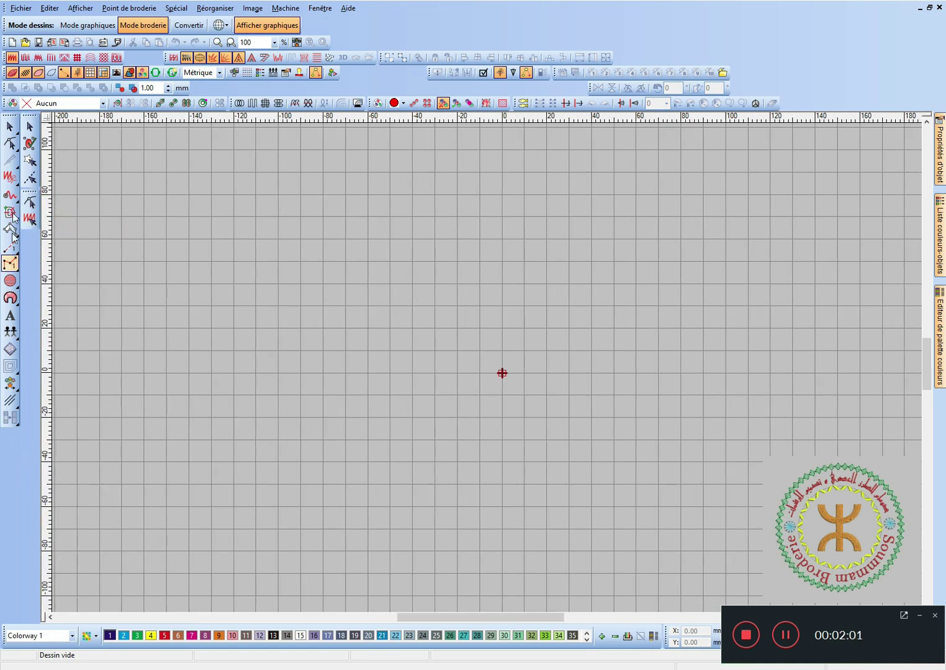
Step: Detach the knife tool group and dock it in its own column beside the toolbox, level with the toolbox's lower end
click(18, 167)
mouse_move(21, 172)
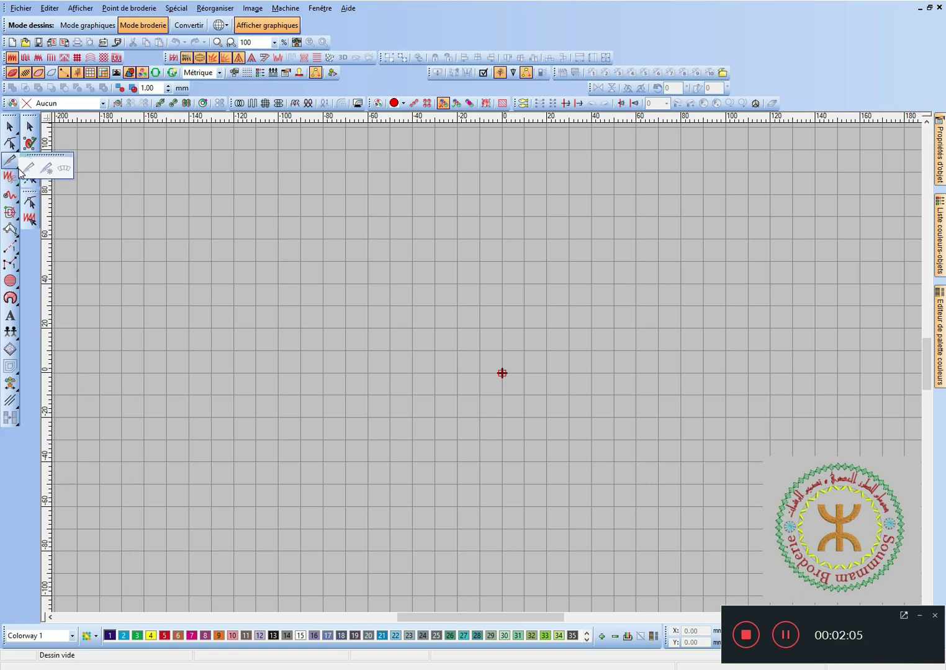
mouse_move(38, 163)
mouse_down()
mouse_move(111, 204)
mouse_move(85, 236)
mouse_move(27, 233)
mouse_move(21, 439)
mouse_up()
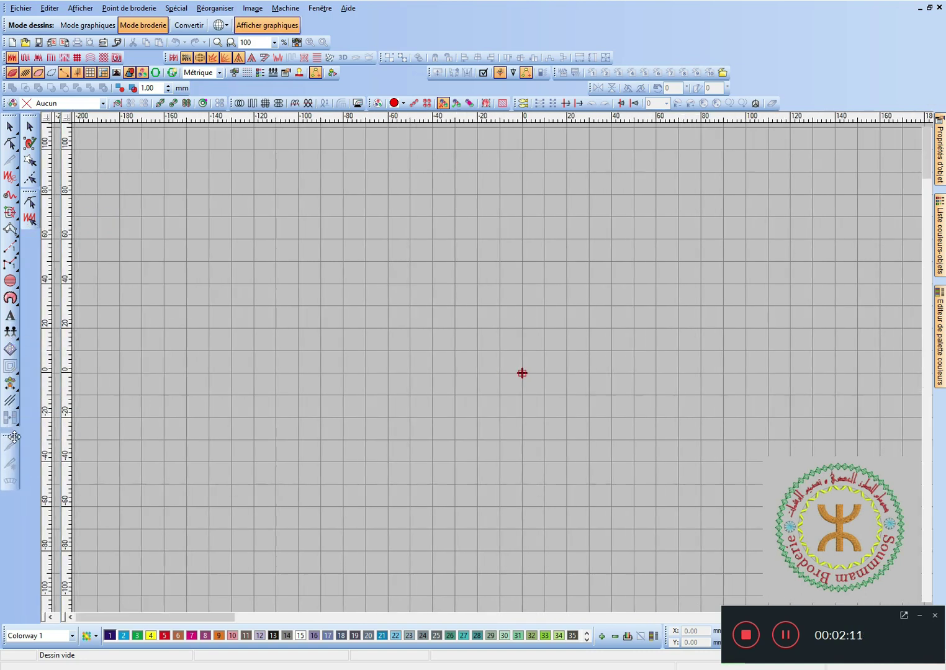
Step: Detach the stitch/function tool group and dock it under the reshape tools, with the freehand tool group docked directly beneath it
click(16, 183)
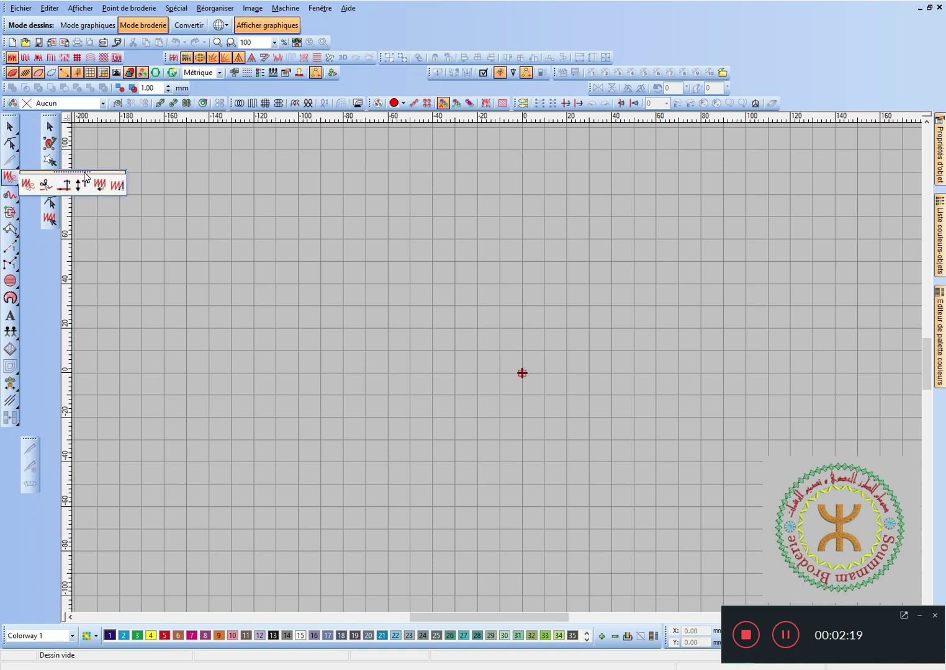
drag(85, 177, 171, 191)
click(162, 186)
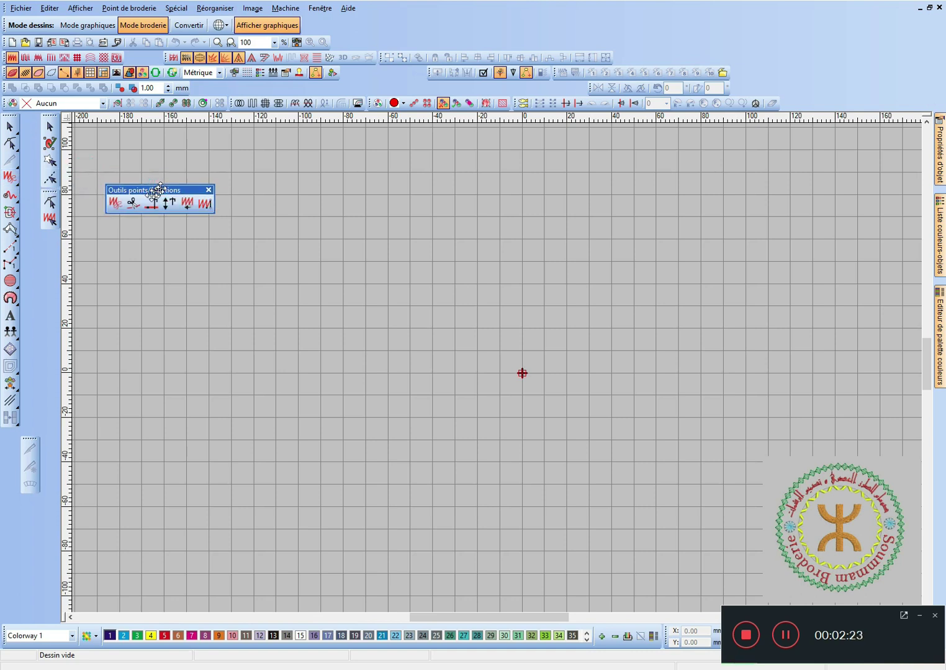
drag(162, 187, 52, 232)
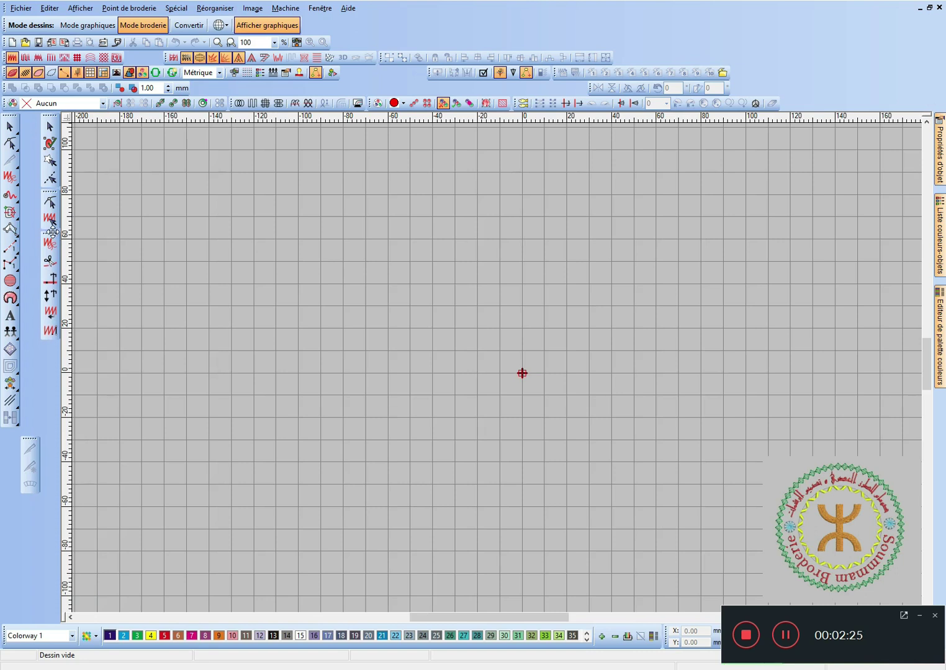
click(18, 200)
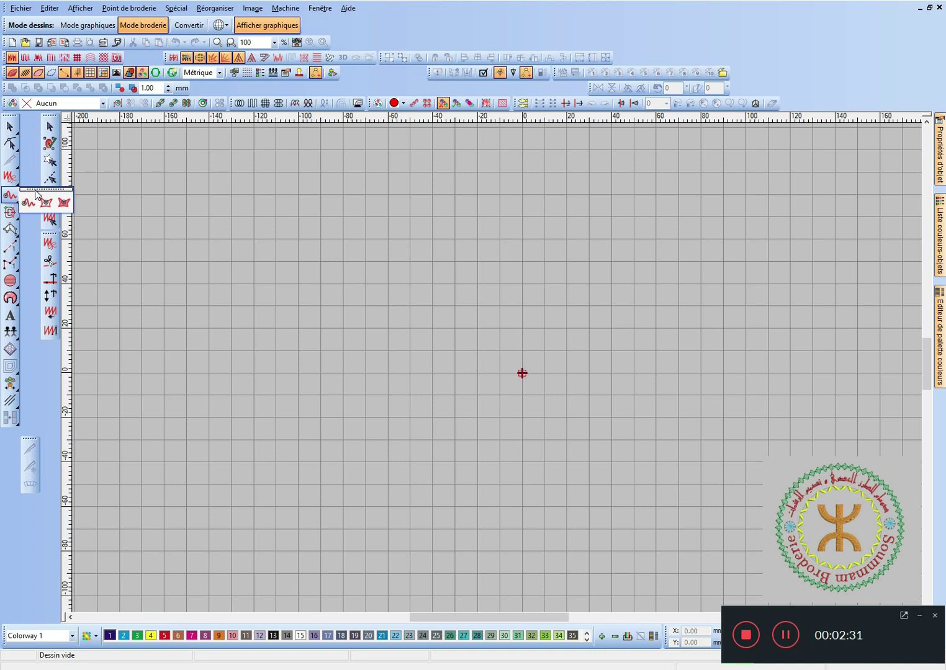
drag(37, 190, 51, 344)
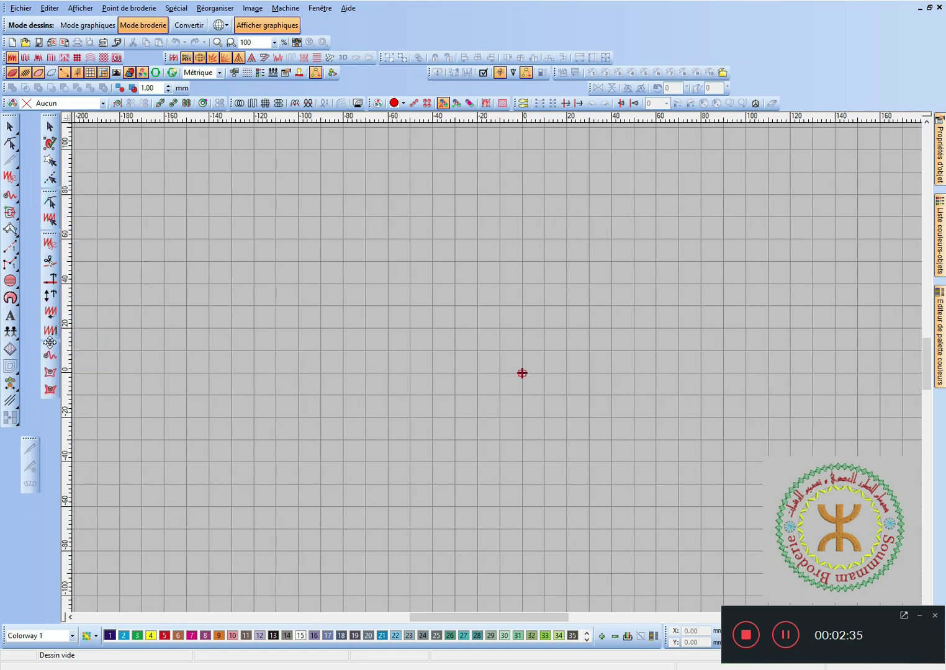
Step: Detach the complex fill tool group and the Entrée A column input group, and dock both above the knife tools
click(17, 218)
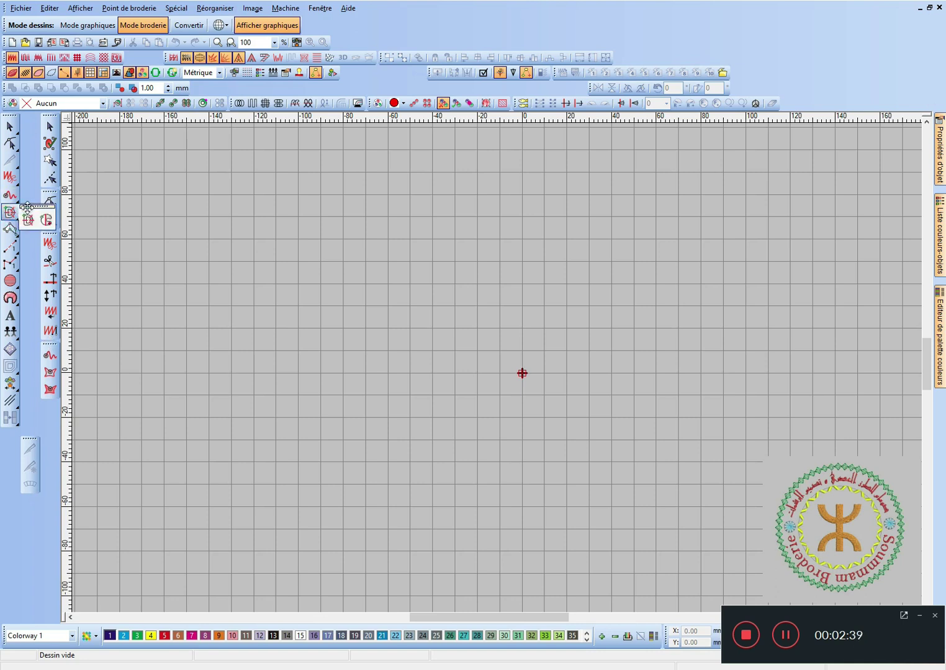
drag(27, 205, 29, 114)
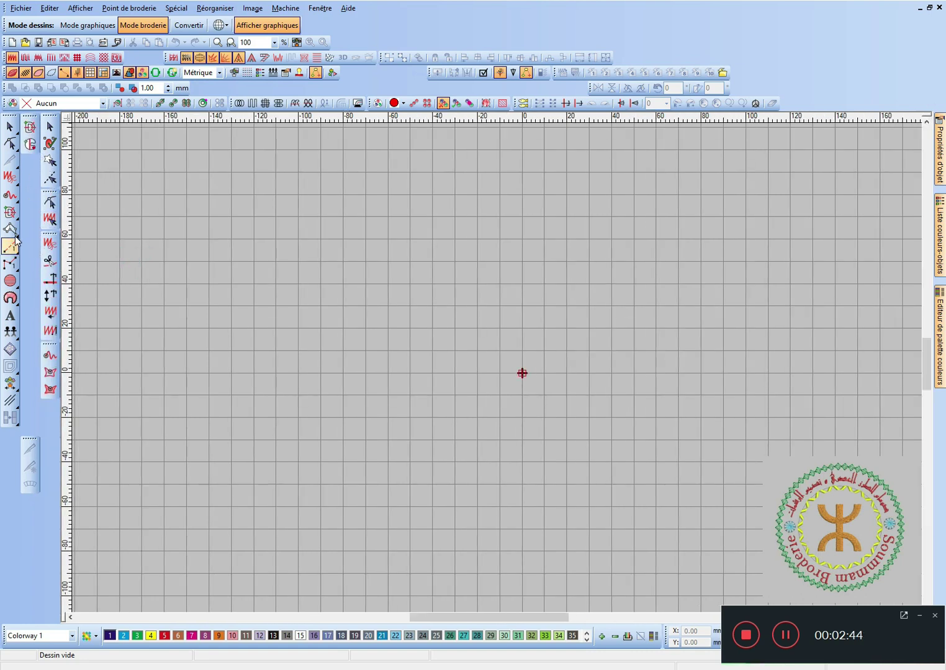
click(17, 234)
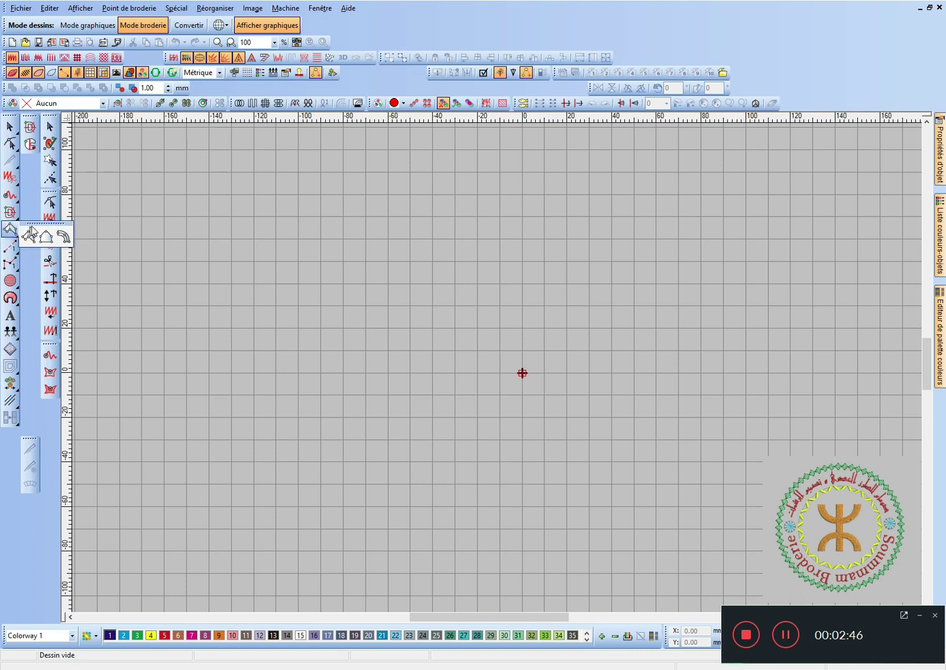
drag(33, 225, 30, 186)
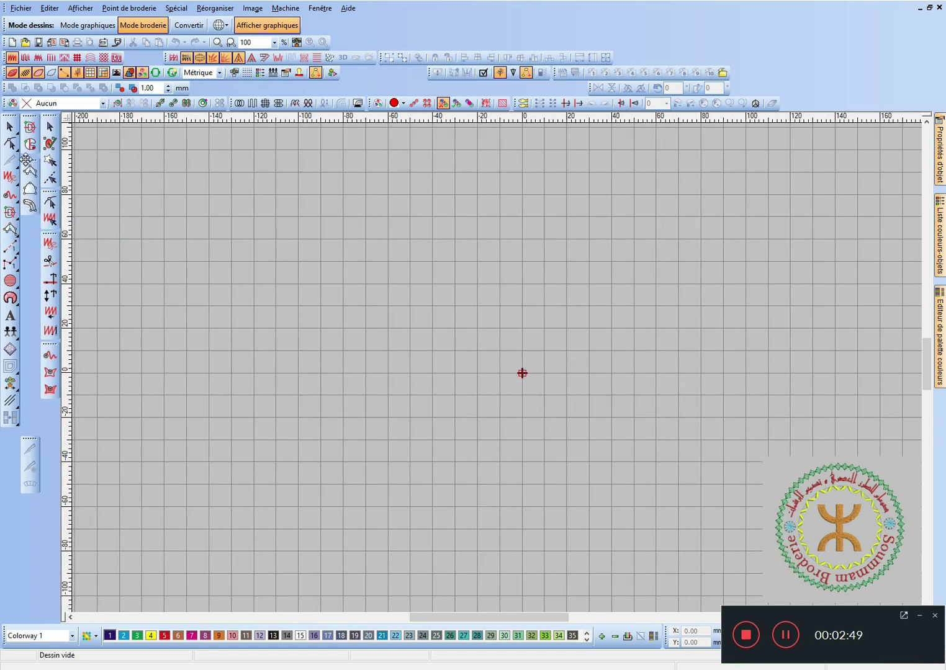
Step: Dock the five-tool run stitch group and the two-tool open line group below the column input tools
click(17, 252)
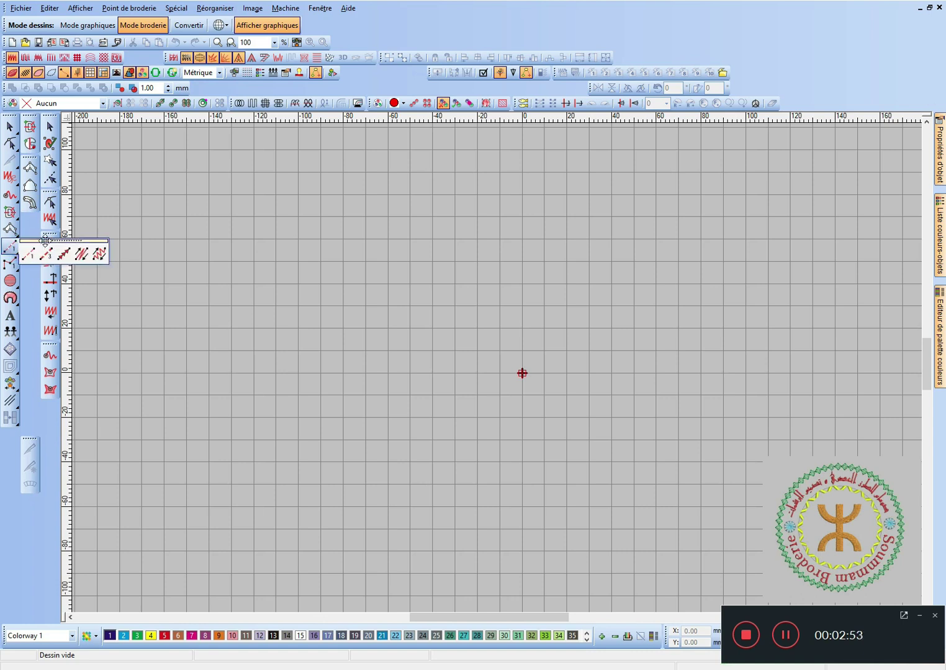
drag(45, 240, 19, 217)
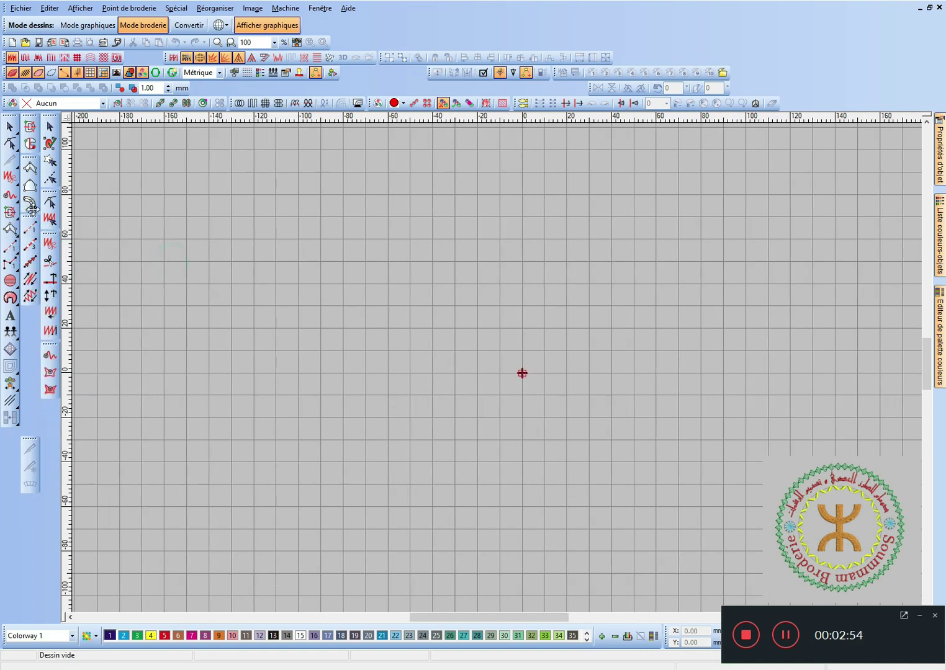
click(19, 273)
drag(48, 270, 30, 319)
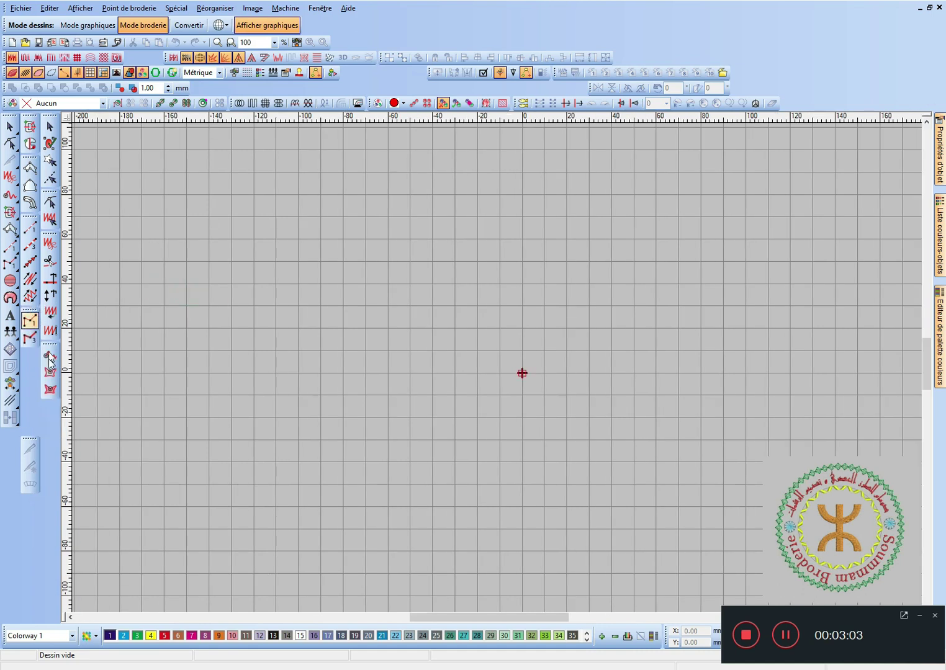
Step: Dock the Cercle shape group directly under the toolbox and the arch-icon tool group beneath it
click(11, 332)
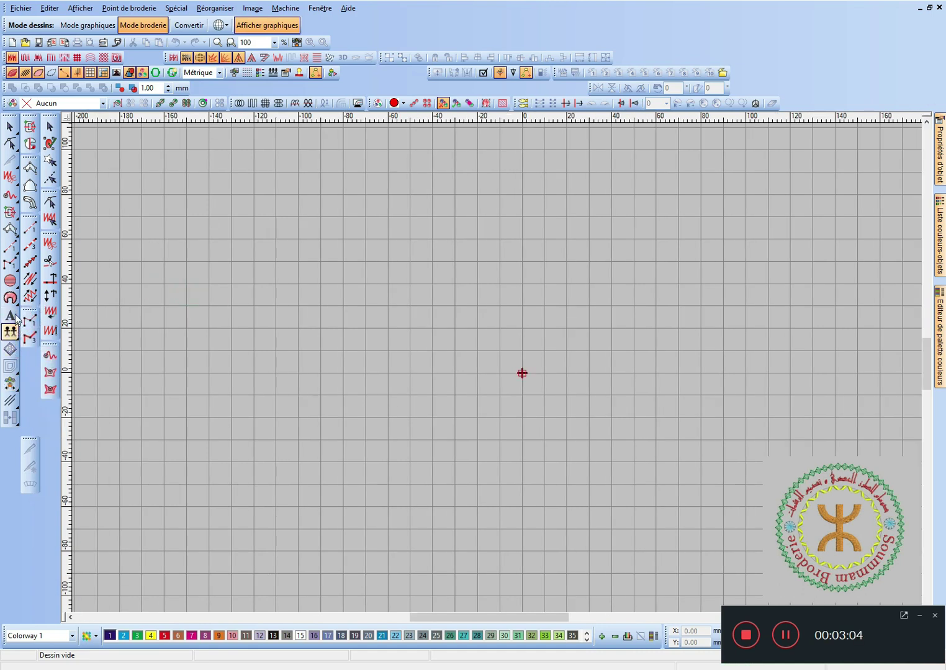
click(14, 300)
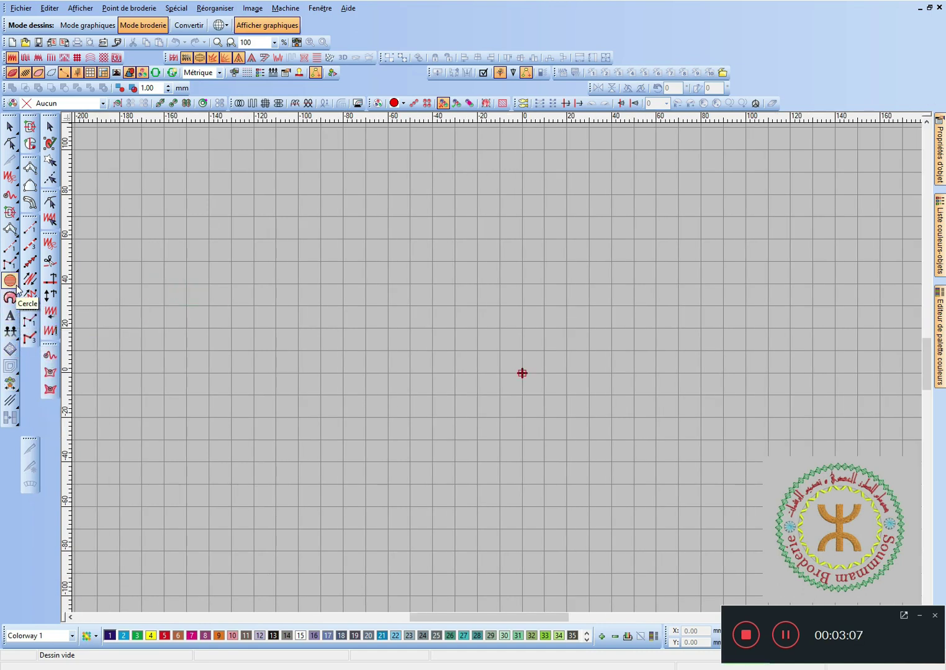
drag(11, 282, 7, 430)
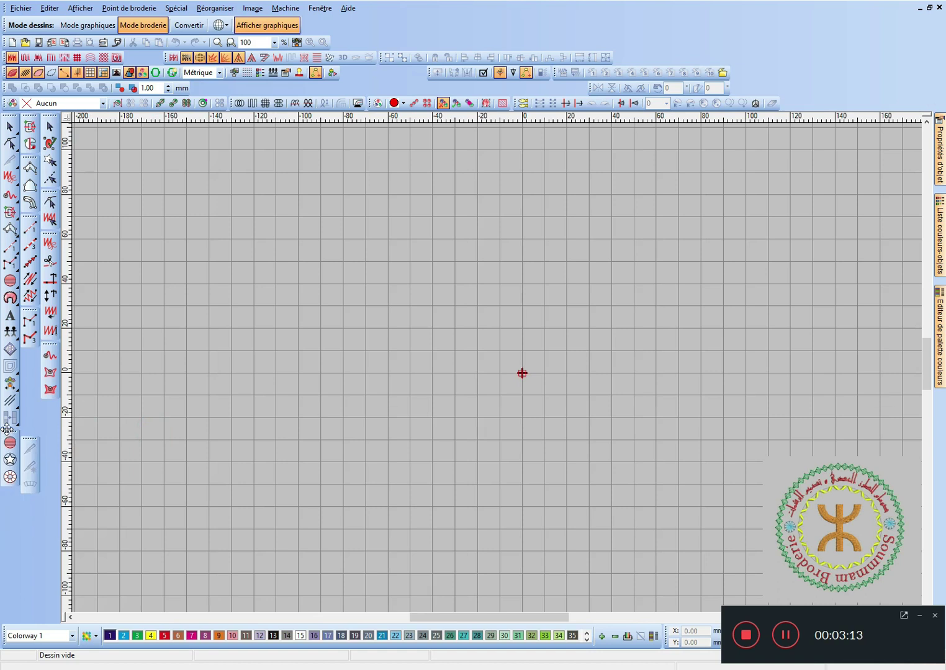
click(10, 298)
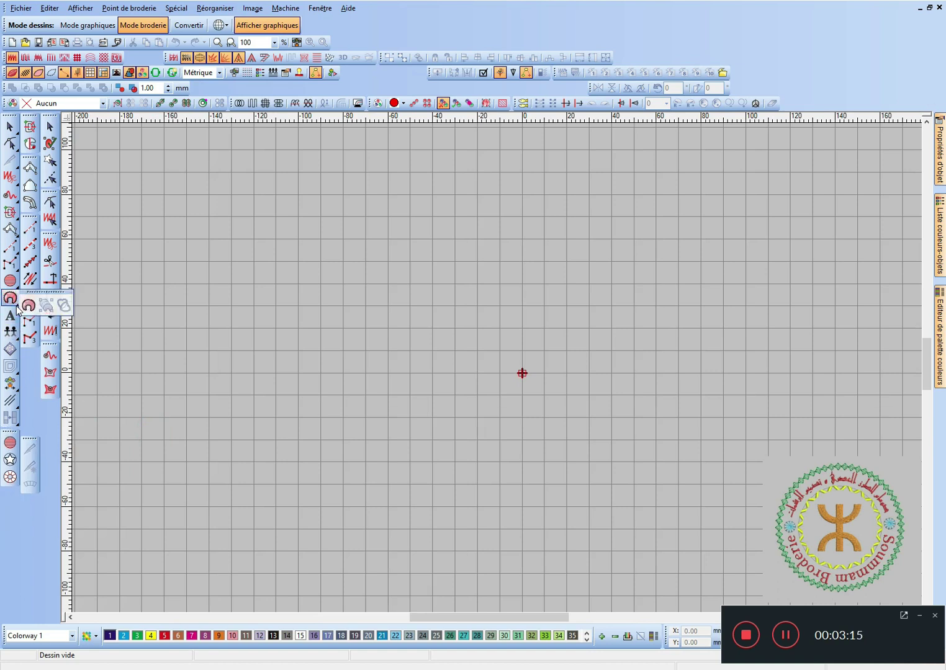
drag(45, 292, 9, 487)
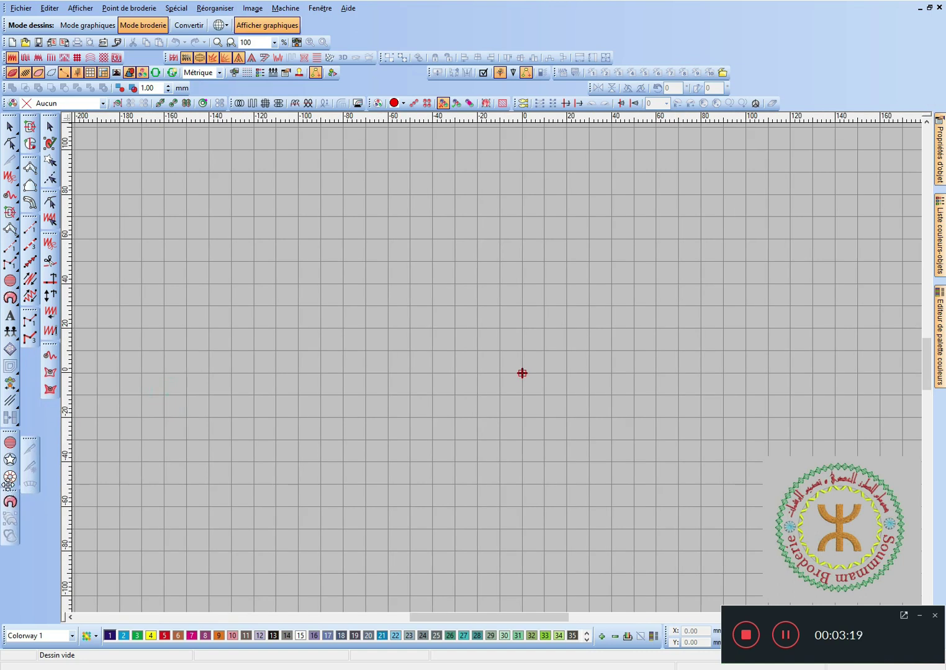
Step: Detach the team name tool group and dock it in a new row below the colour palette
click(11, 331)
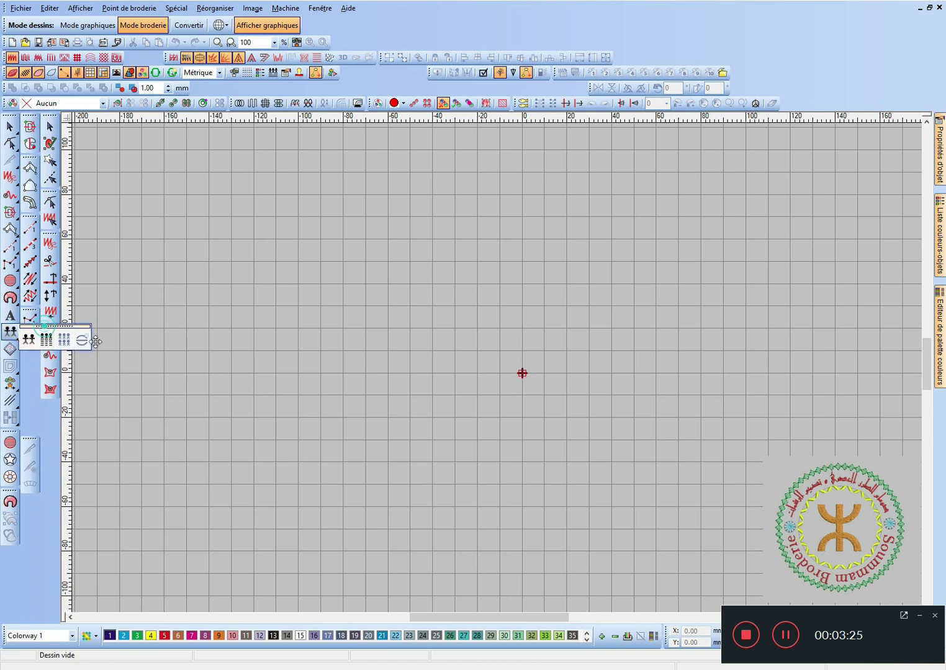
drag(44, 331, 399, 594)
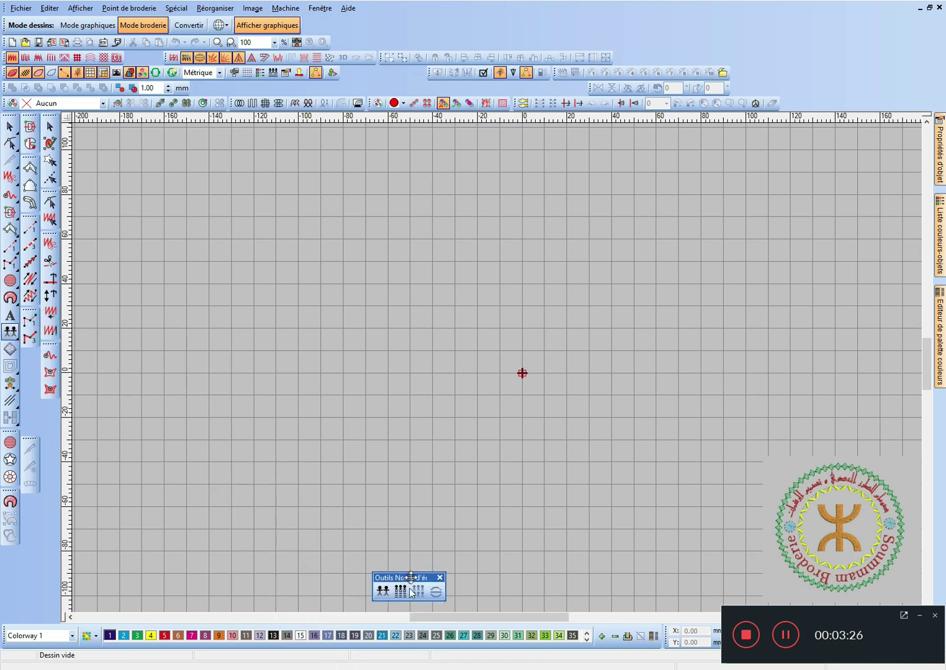
double_click(416, 574)
drag(427, 639, 574, 642)
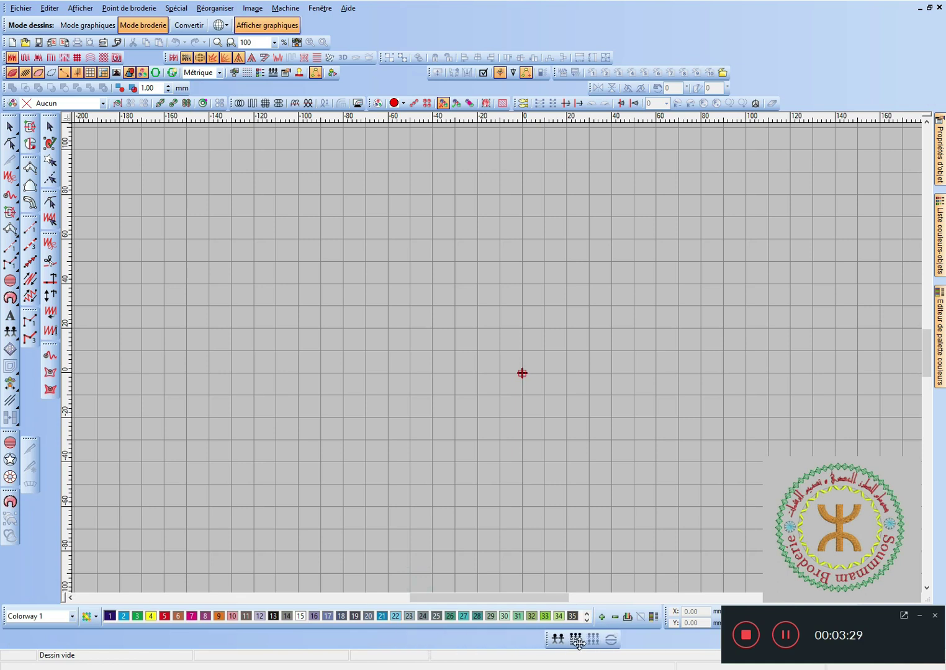
click(919, 616)
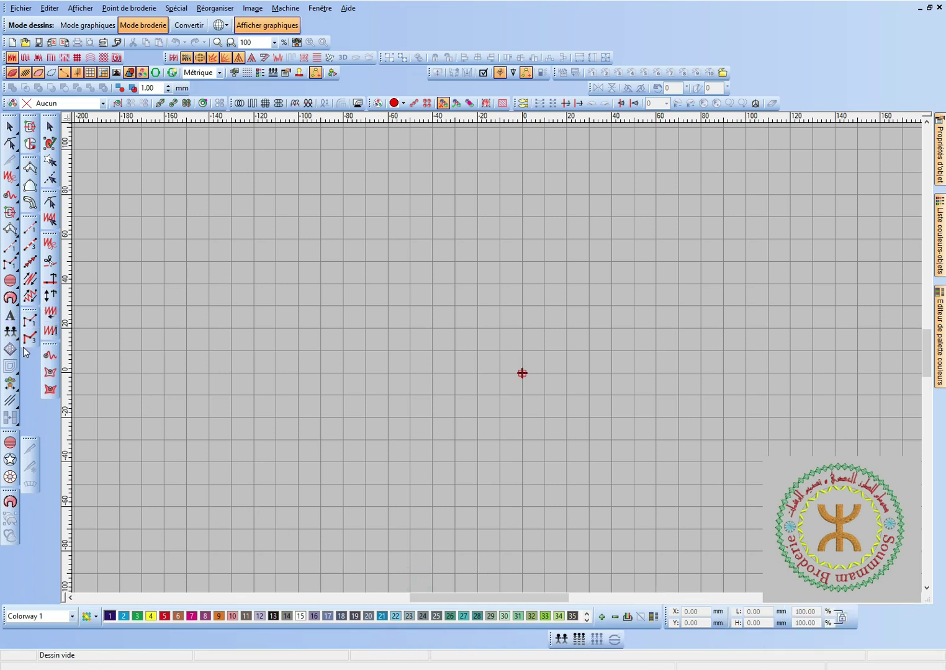
Step: Detach the machine function group and dock it beside the team name tools, and dock the vector drawing group beneath the outermost tool column
click(10, 384)
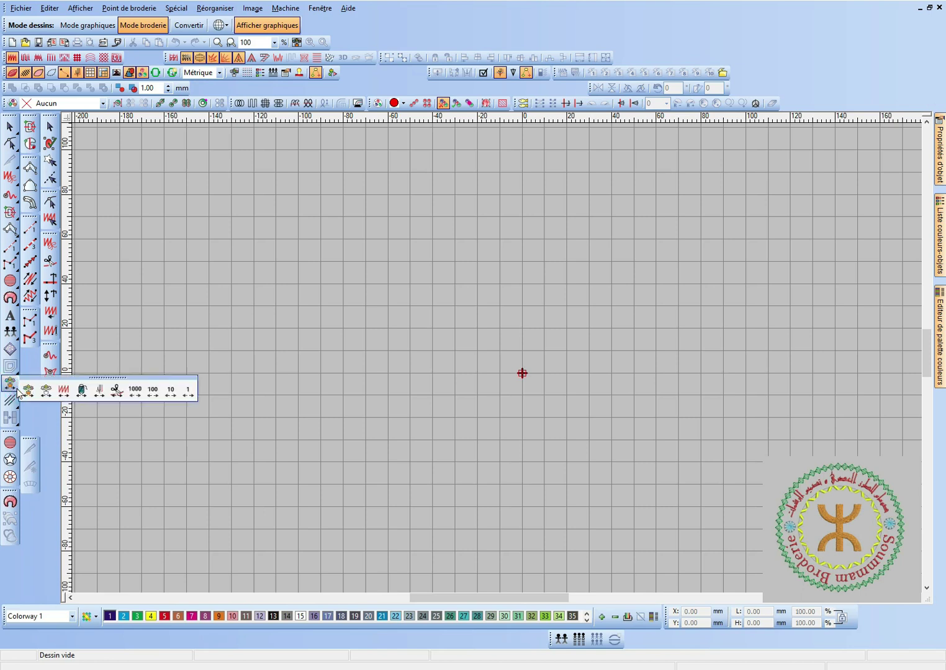
drag(91, 376, 489, 638)
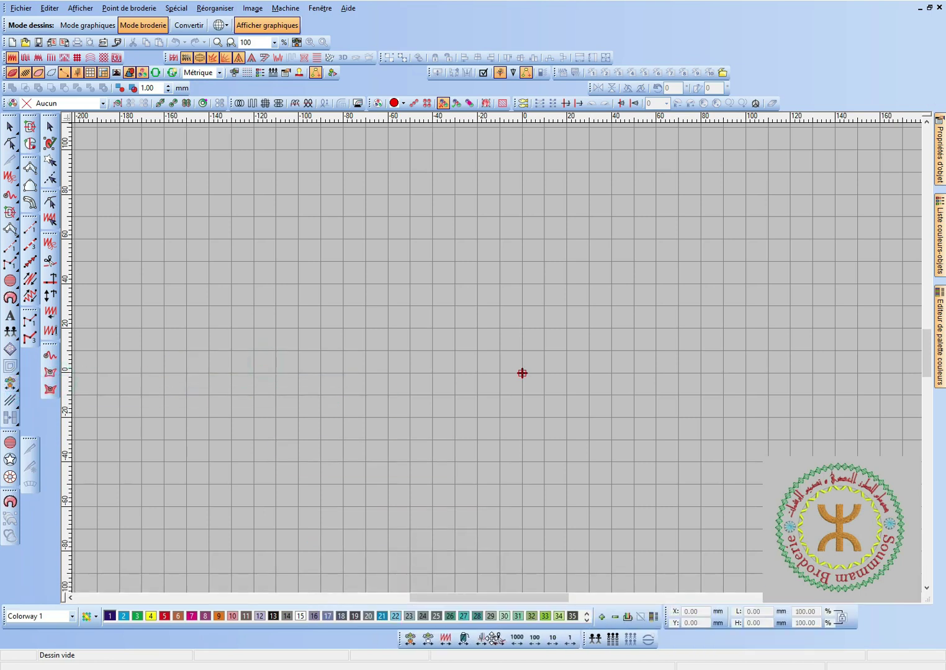
click(16, 404)
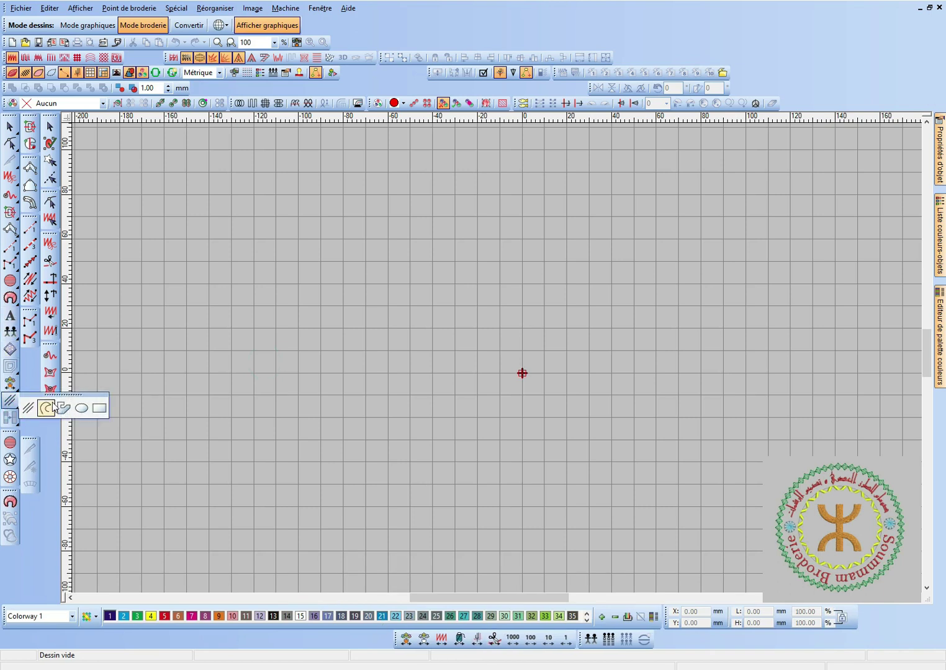
drag(54, 397, 202, 360)
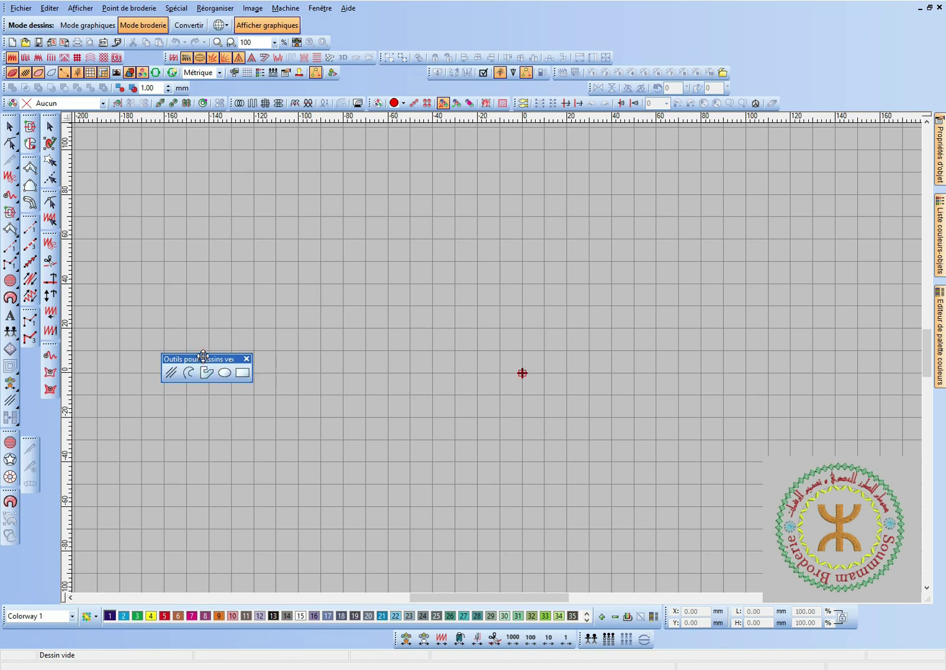
drag(203, 356, 52, 403)
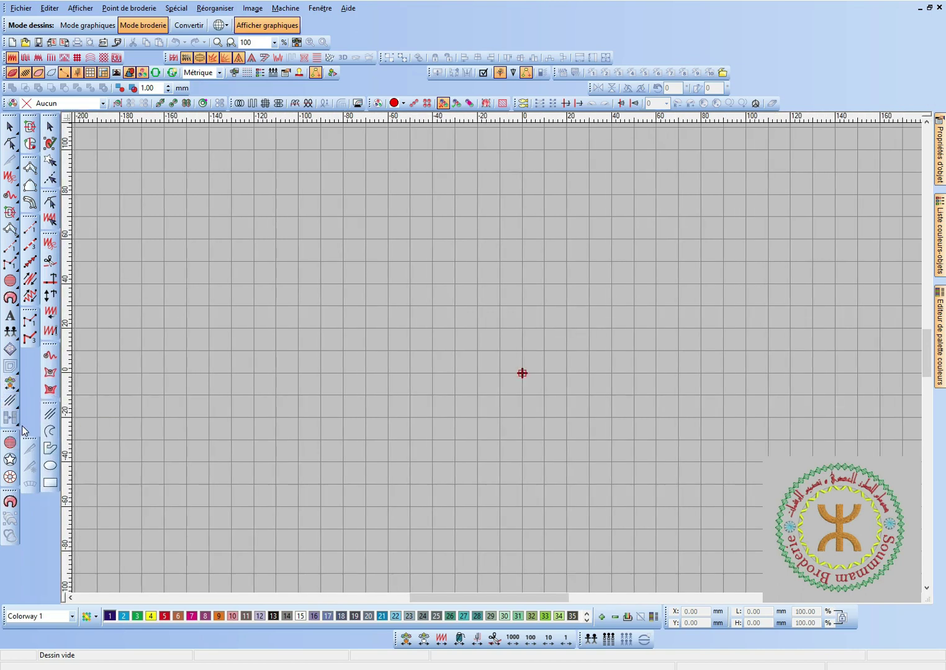
Step: Dock the five-tool image group below the vector drawing tools, and move the knife tool group up directly under the open line group
mouse_move(19, 429)
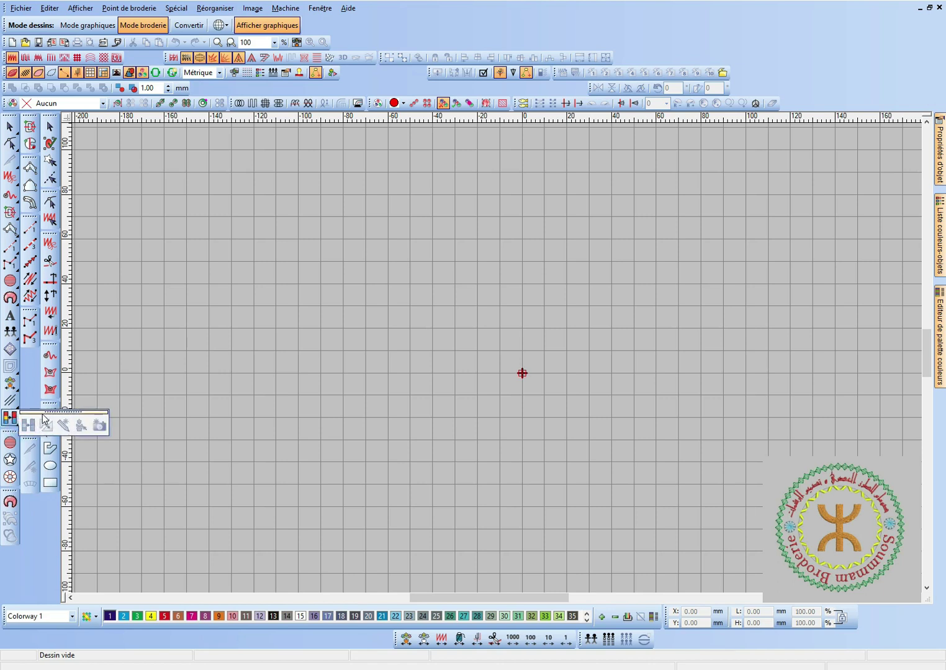
drag(45, 427, 46, 498)
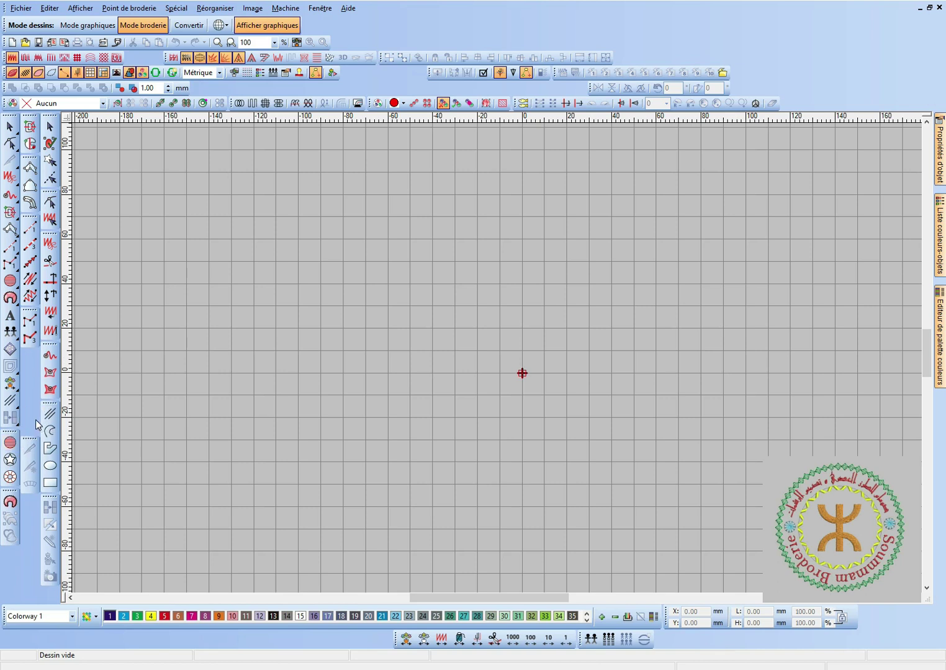
drag(31, 435, 39, 348)
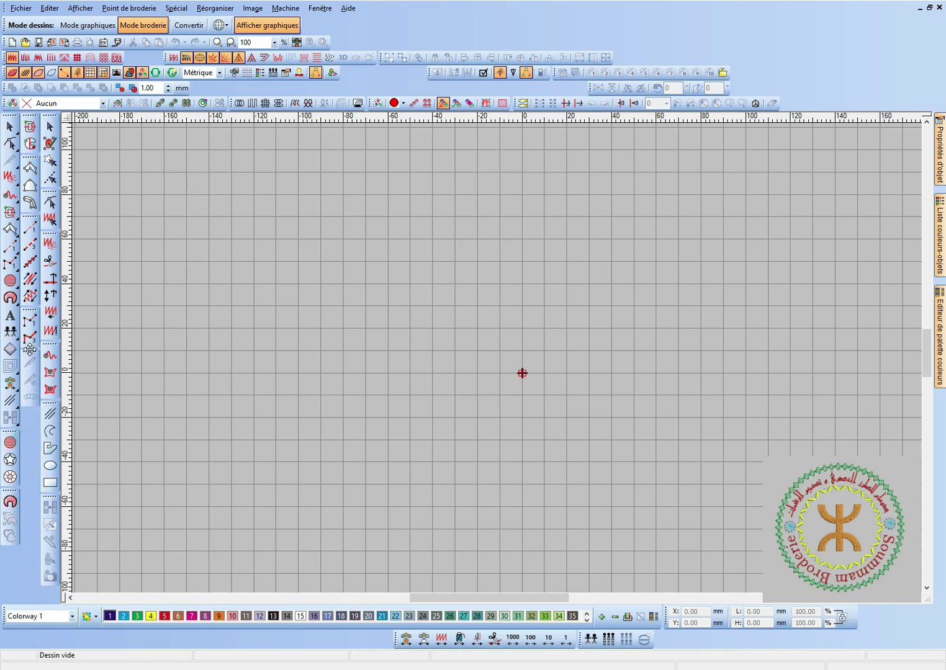
click(28, 349)
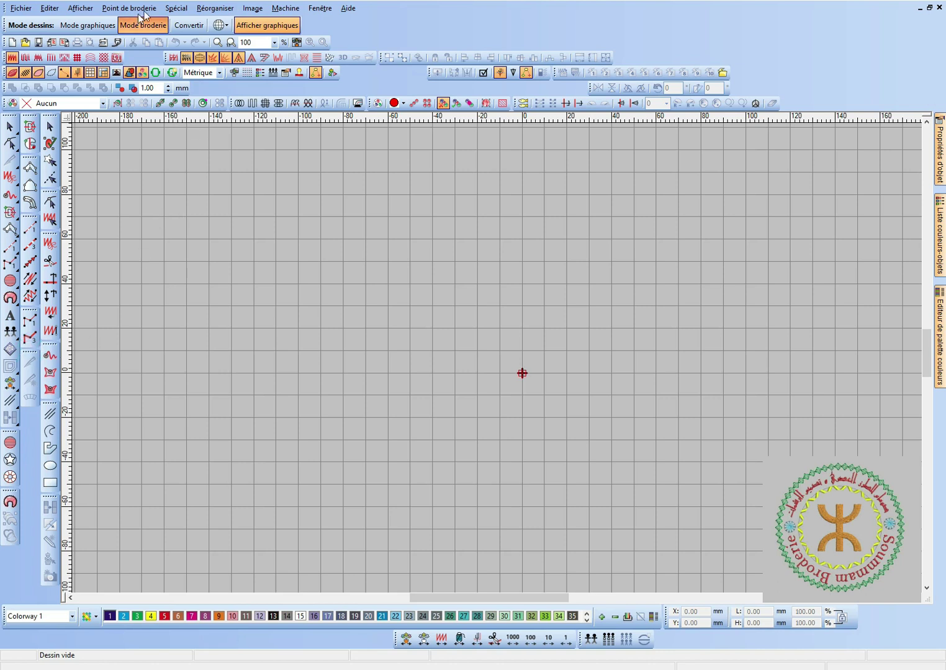
Step: Show the Refléter fusionner toolbar
click(79, 9)
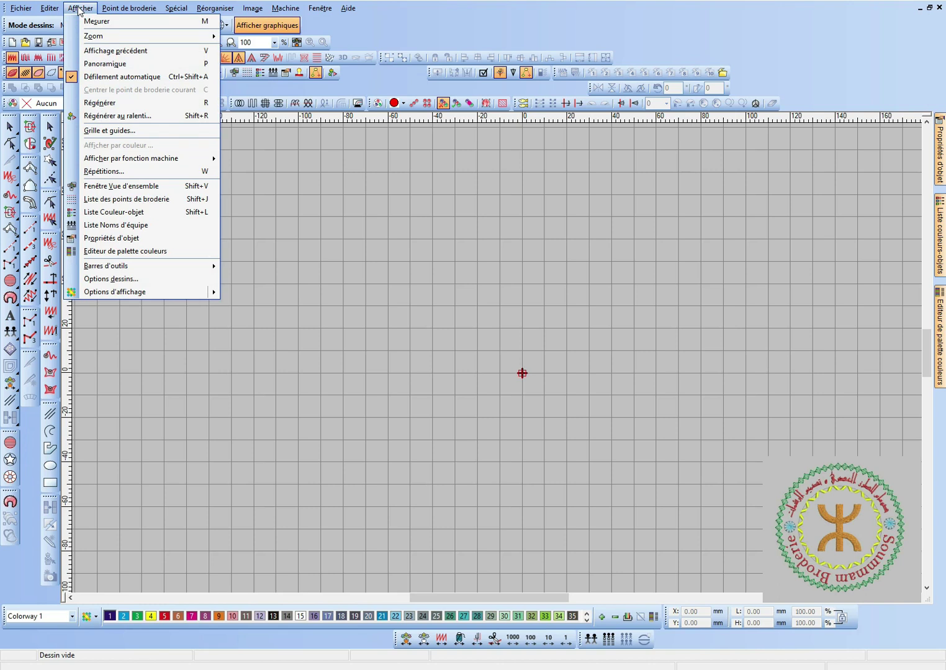
mouse_move(106, 273)
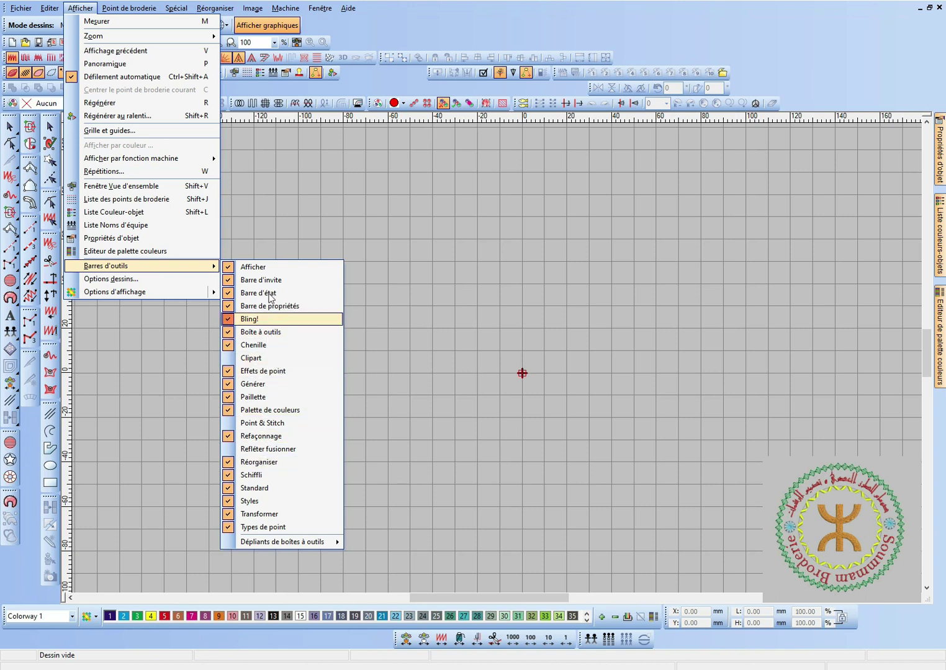
click(260, 452)
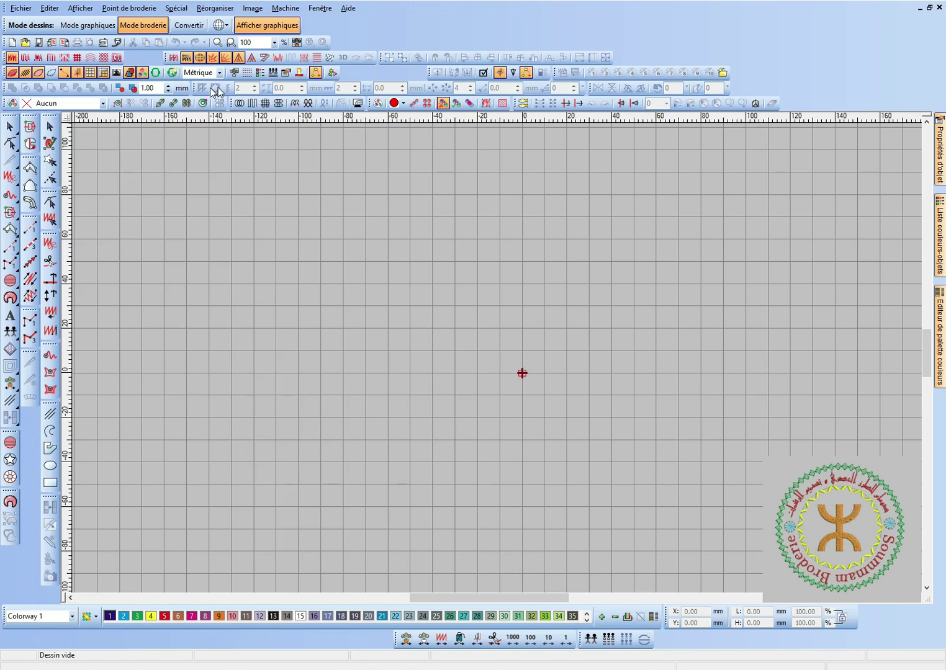
mouse_move(195, 87)
mouse_down()
mouse_move(341, 73)
mouse_move(391, 17)
mouse_move(399, 31)
mouse_move(381, 77)
mouse_move(366, 85)
mouse_move(195, 86)
mouse_up()
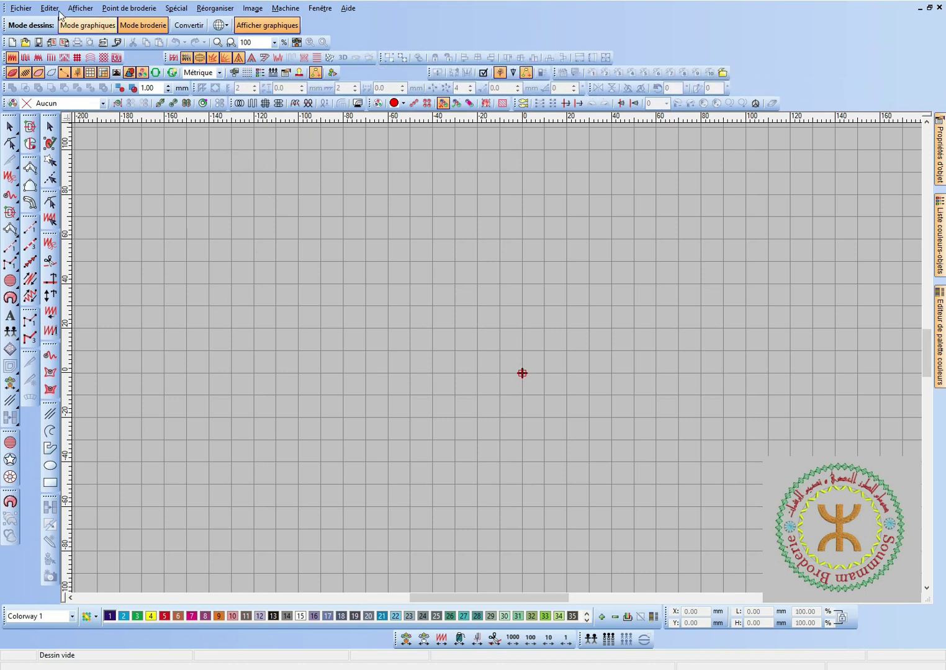
Step: Show the Point & Stitch and Clipart toolbars
click(80, 8)
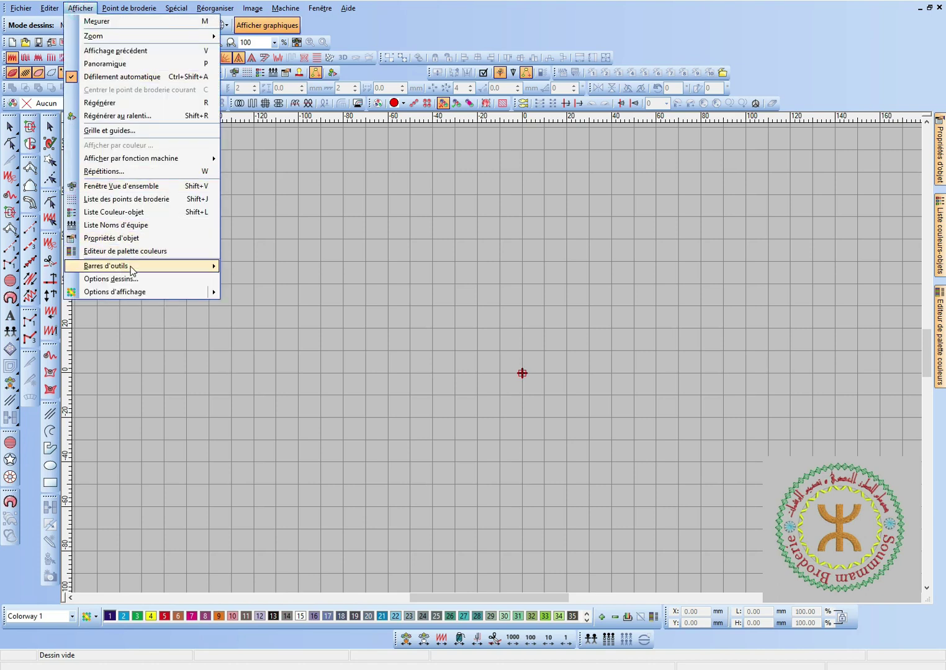
mouse_move(141, 267)
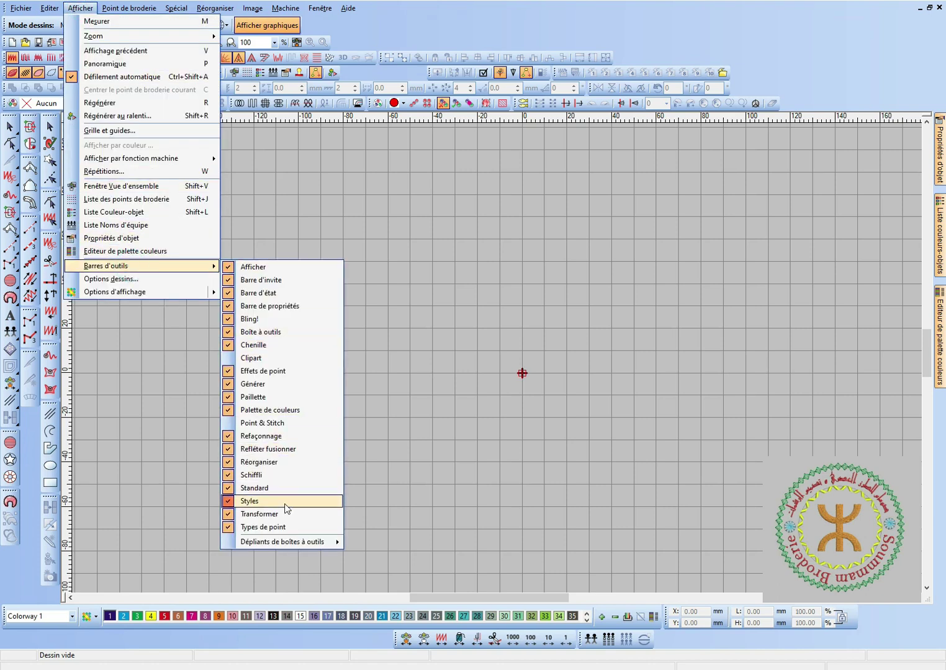
click(298, 422)
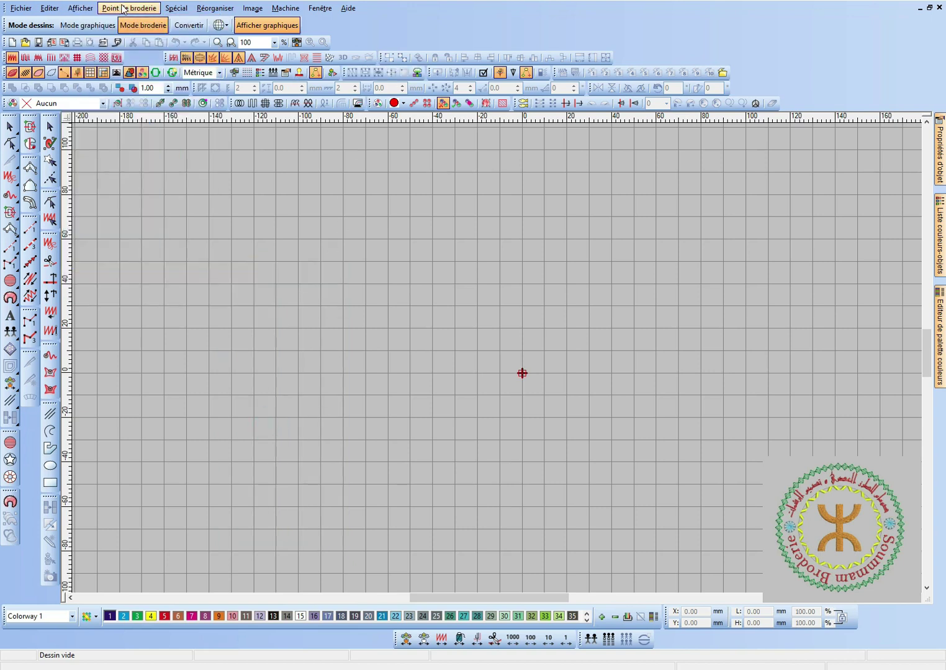
click(79, 8)
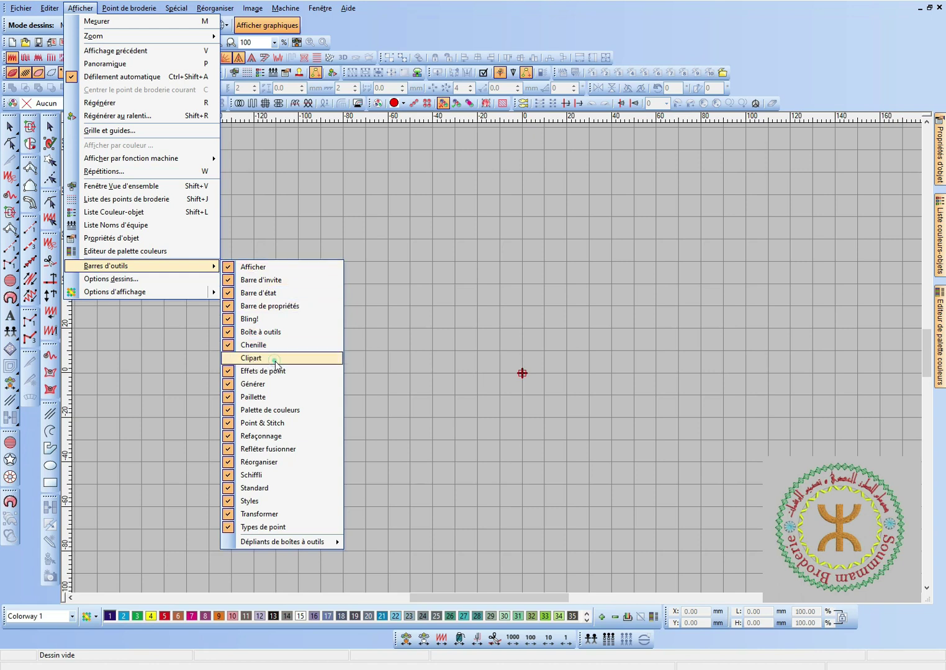
click(275, 361)
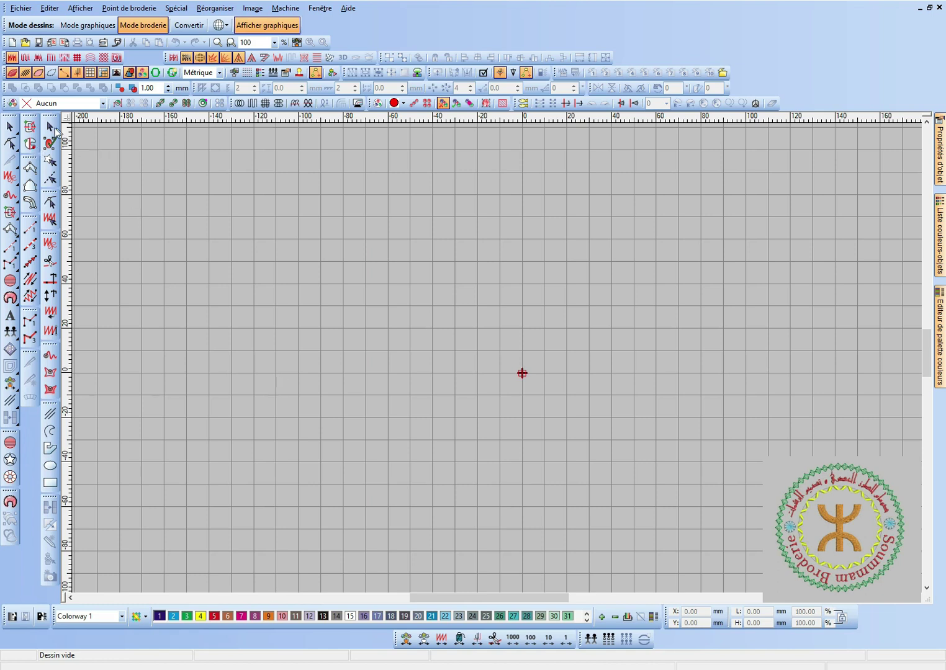
Step: Activate the object selection tool and compare the toolbox's nested vector drawing group with its docked copy
click(9, 126)
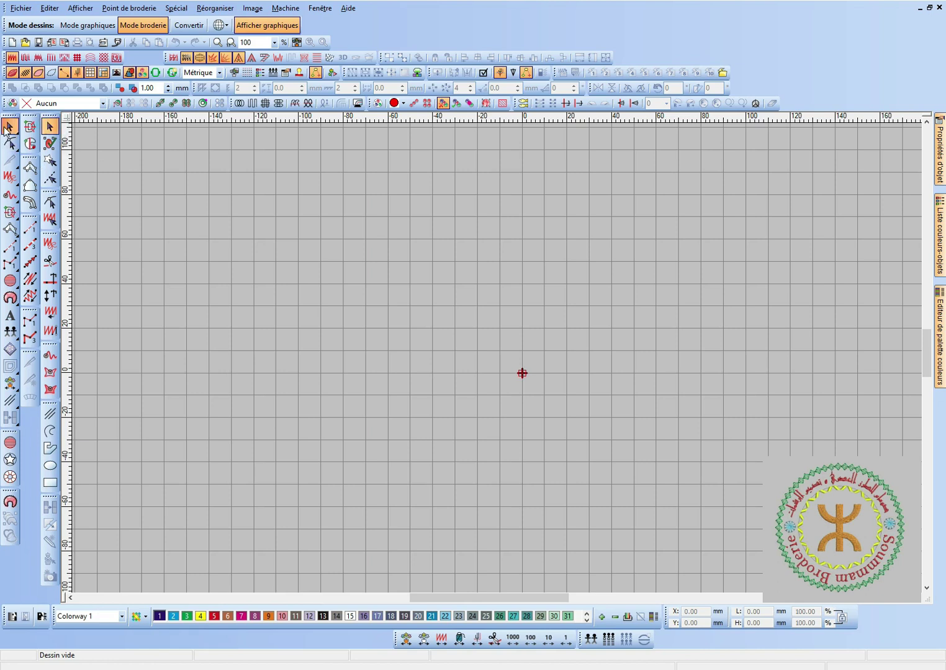
click(10, 404)
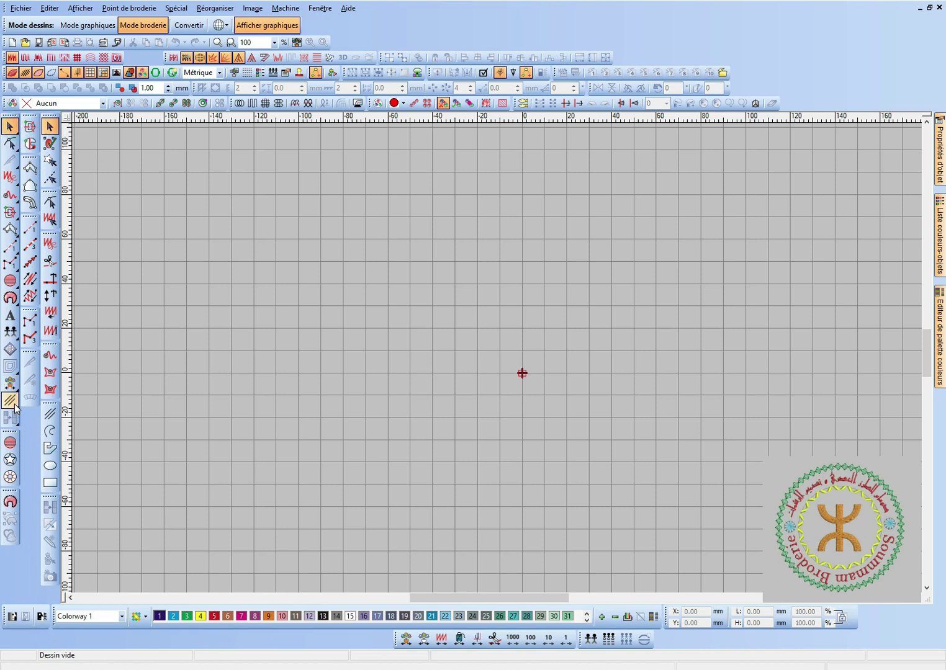
click(27, 454)
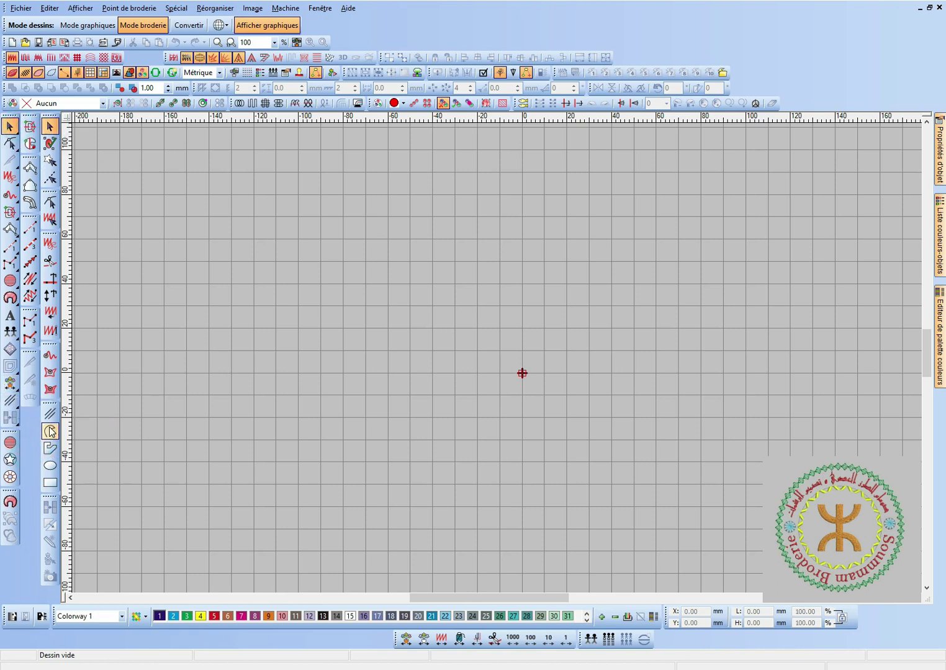
click(17, 410)
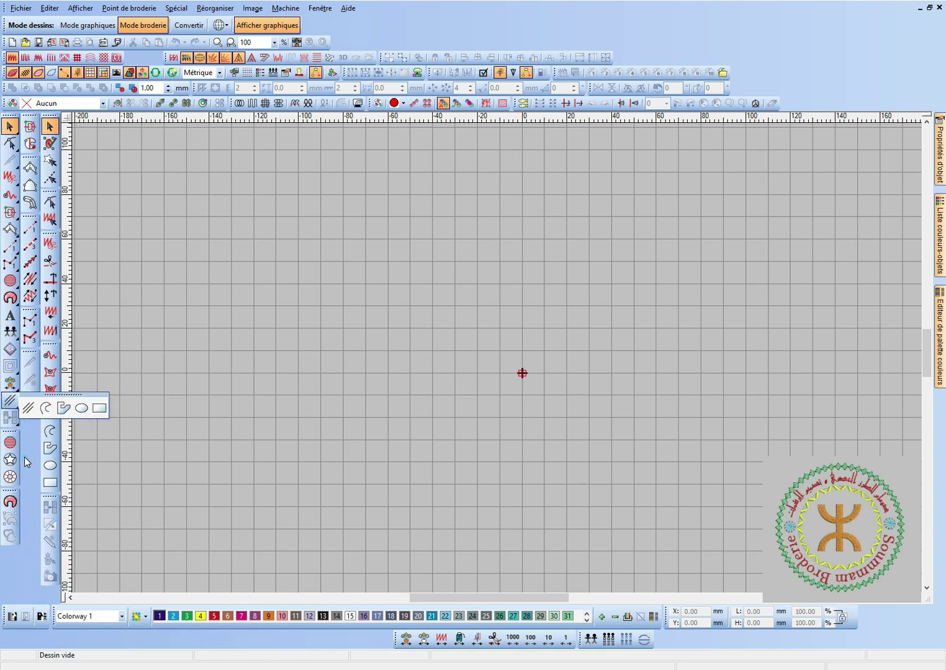